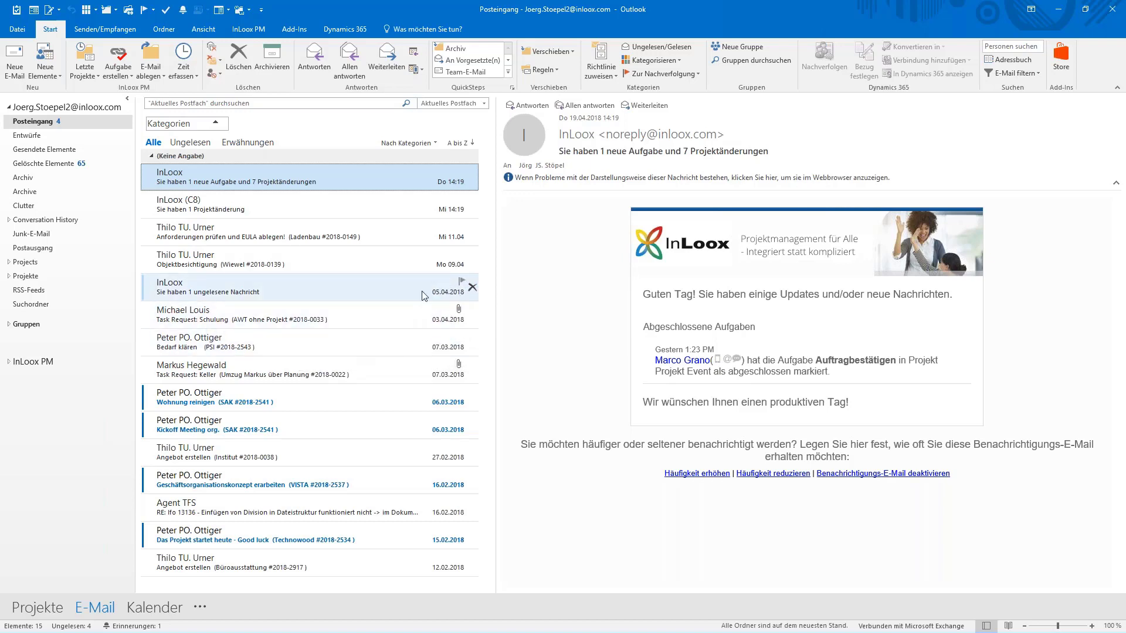
Step: Open the project task list and add the Erstellt am field as a column directly before Aufgaben-Status
left_click(37, 609)
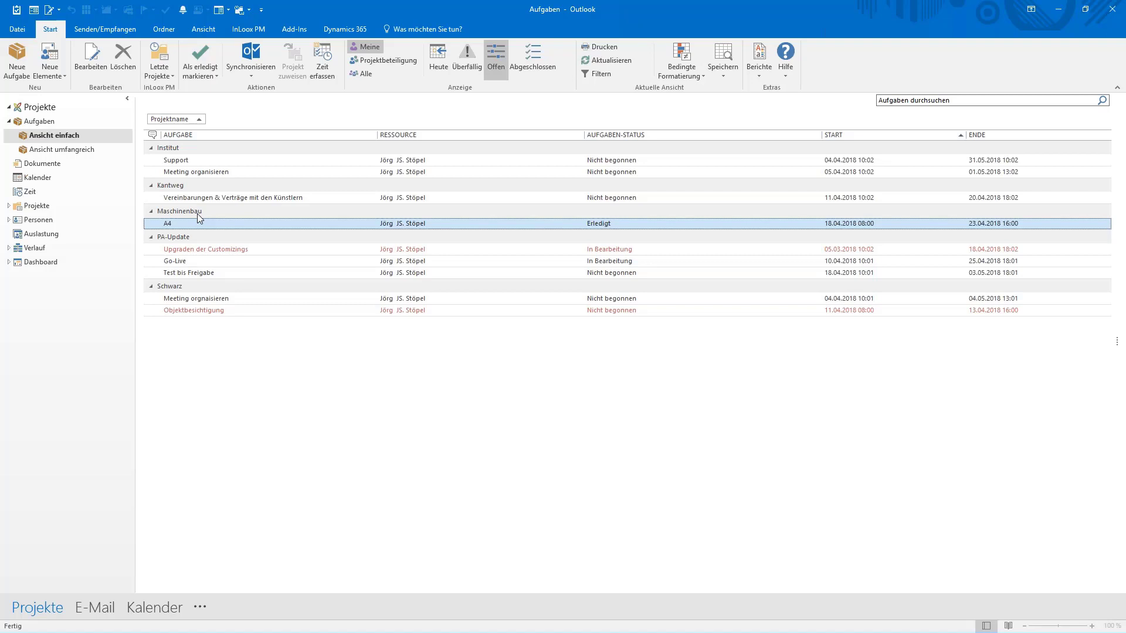
right_click(904, 345)
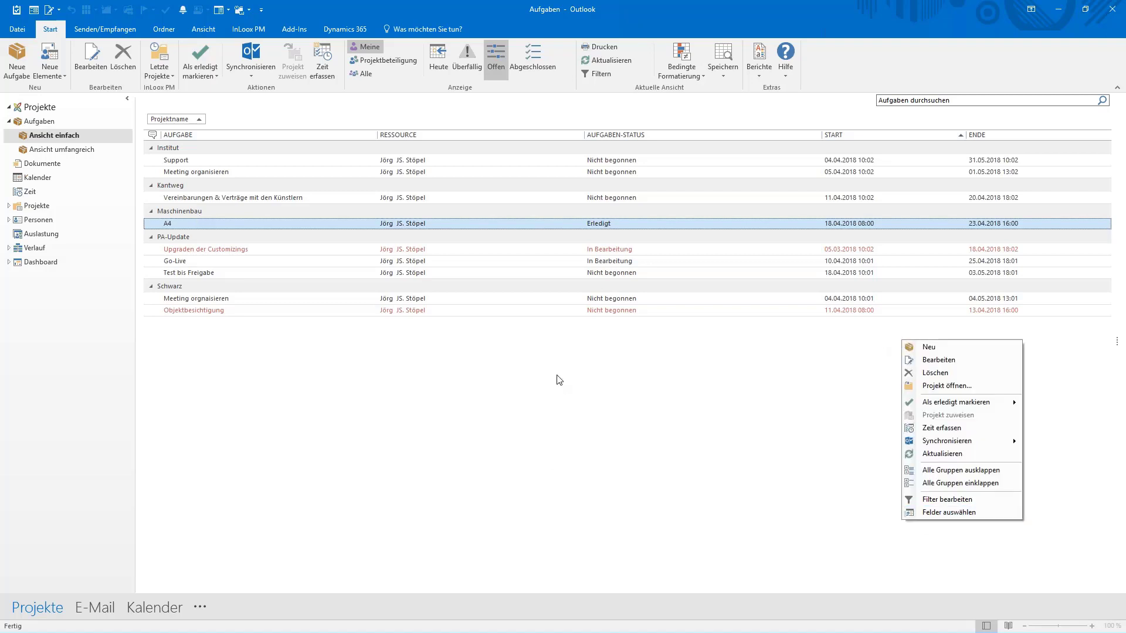
right_click(558, 374)
right_click(891, 355)
right_click(830, 374)
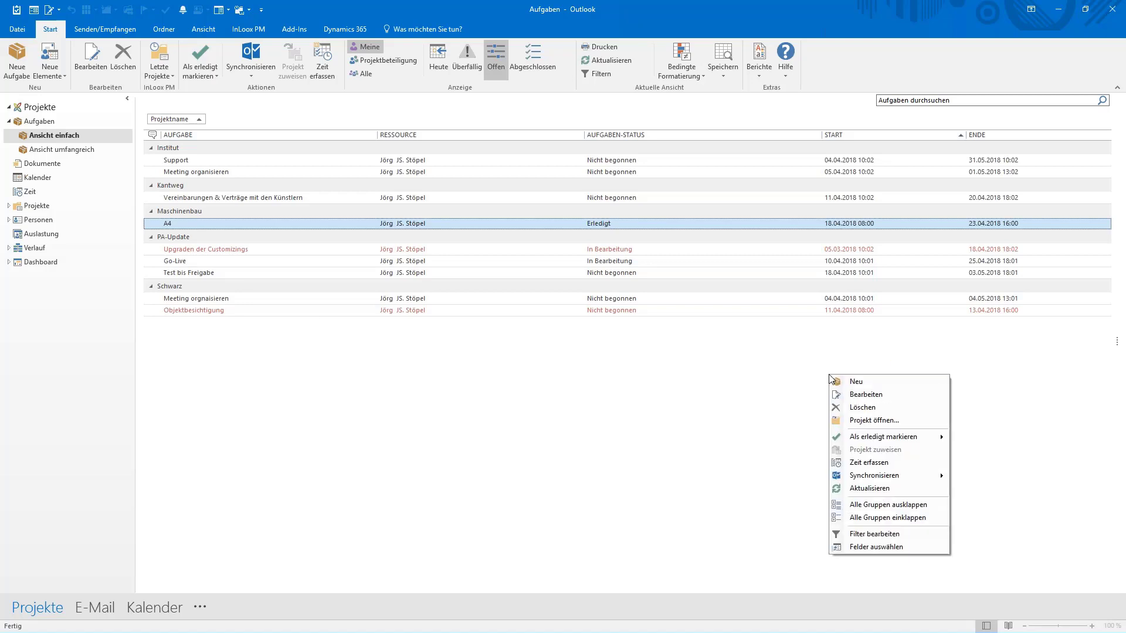
left_click(876, 548)
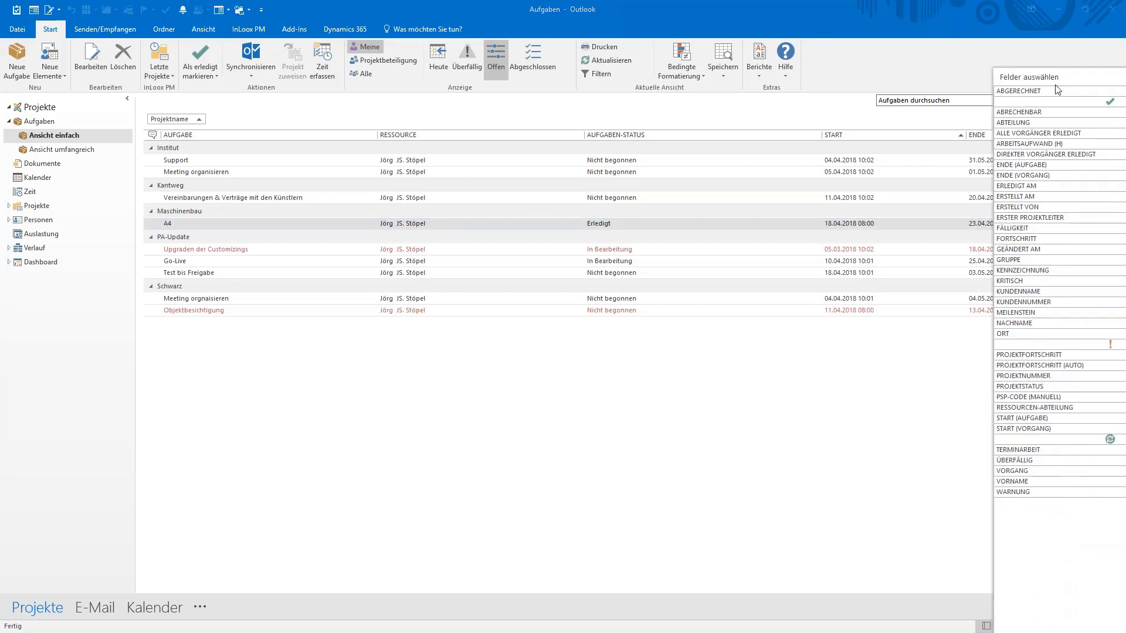
left_click_drag(1043, 74, 893, 41)
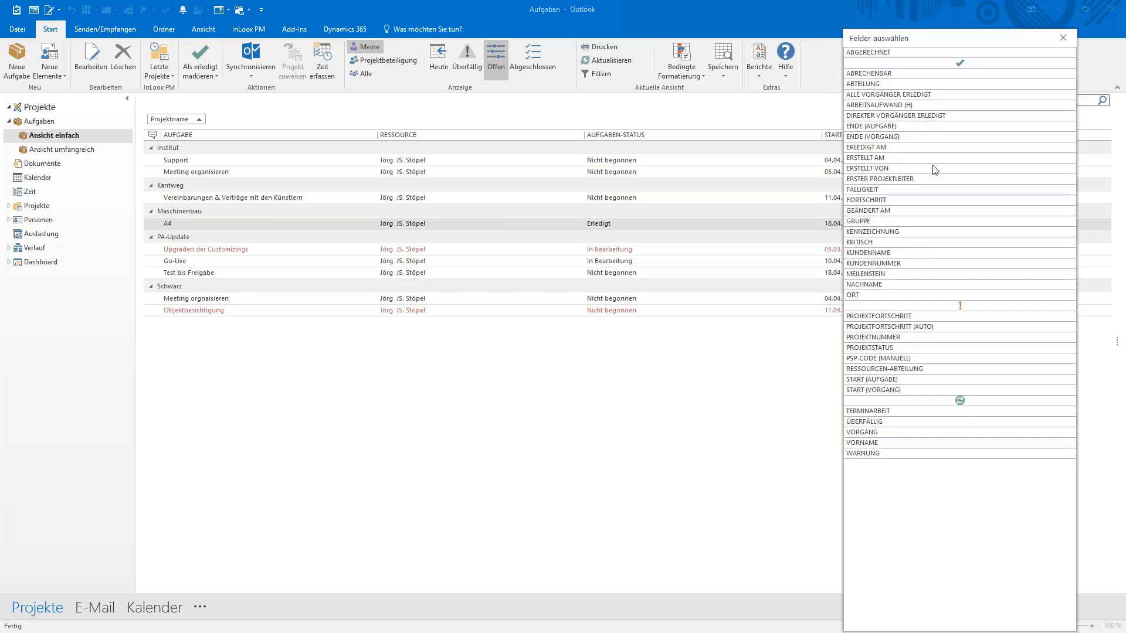
left_click_drag(932, 159, 615, 142)
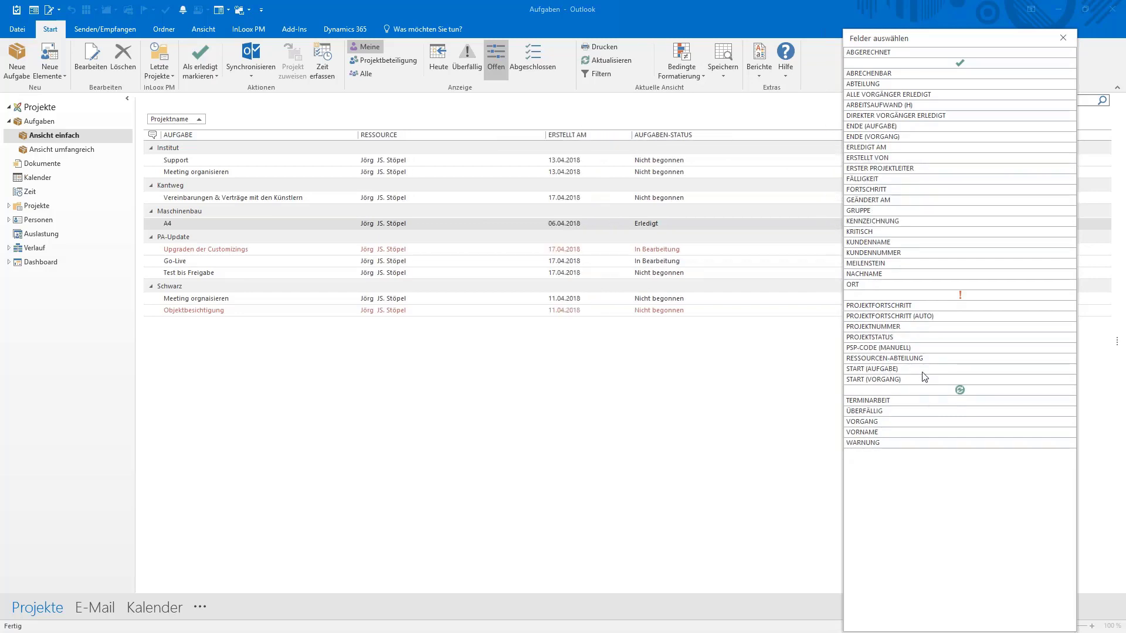
Step: Add the Kritisch field as a column directly before Aufgaben-Status and remove it from the table again
left_click_drag(878, 233, 632, 140)
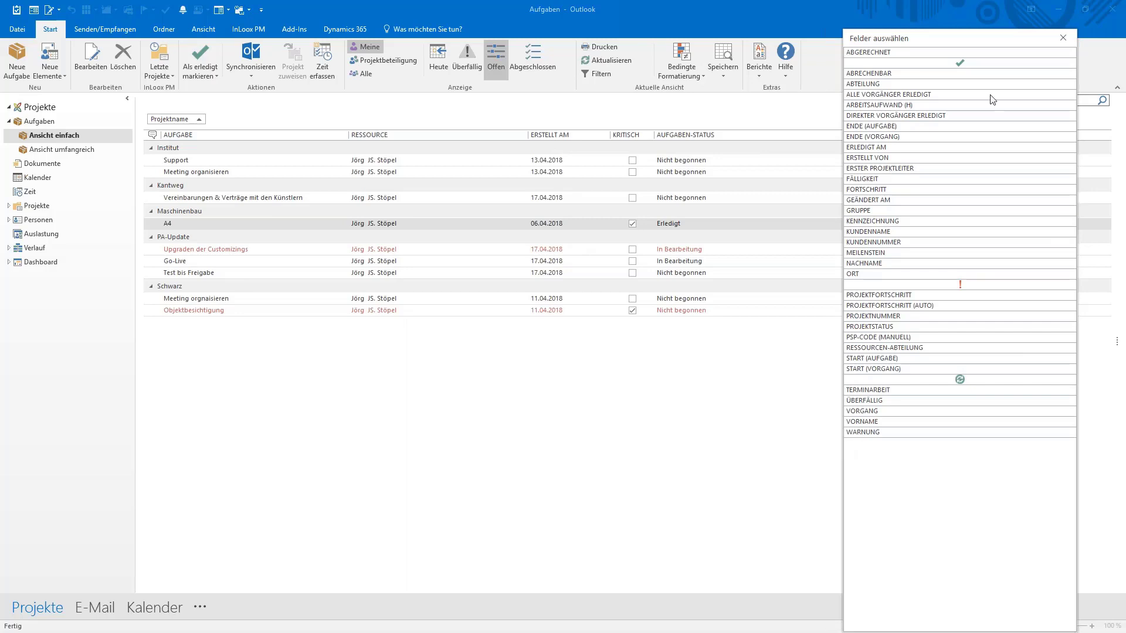
left_click_drag(1005, 36, 908, 242)
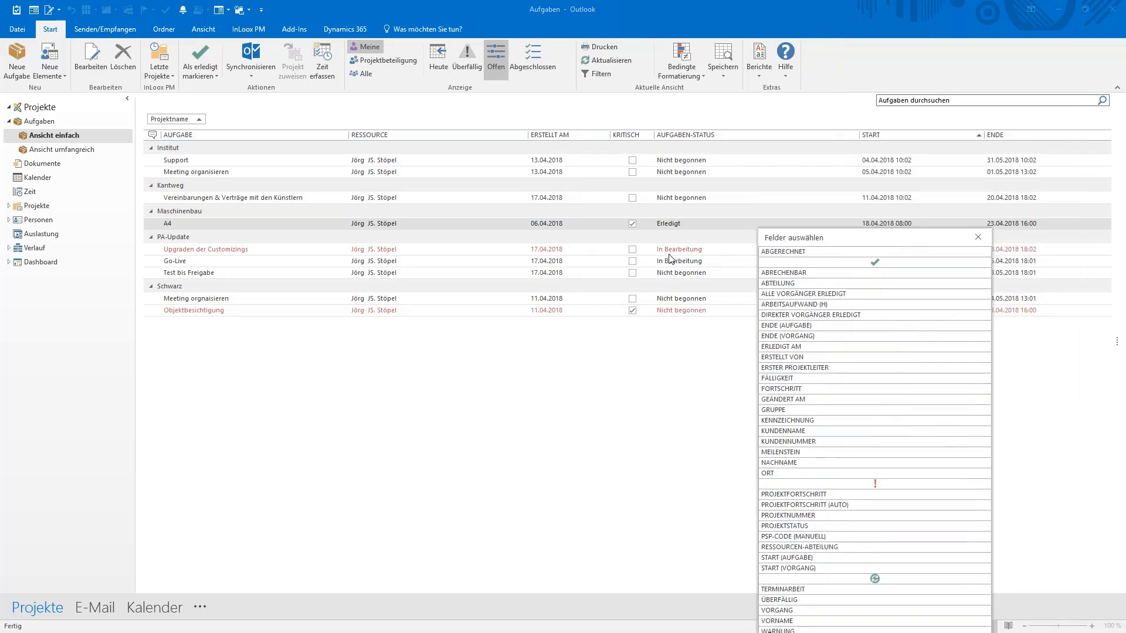
left_click_drag(626, 135, 613, 224)
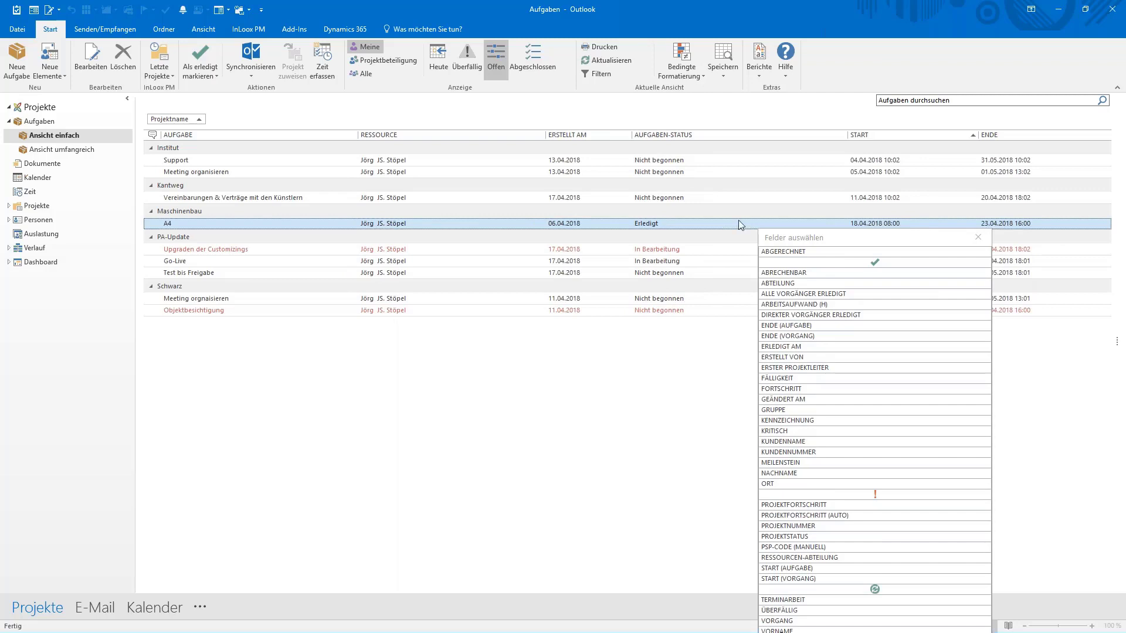
Step: Close the field chooser and try sorting the tasks by Start and Ende, ending with an ascending sort by Aufgaben-Status
left_click_drag(864, 240, 961, 187)
key("Escape")
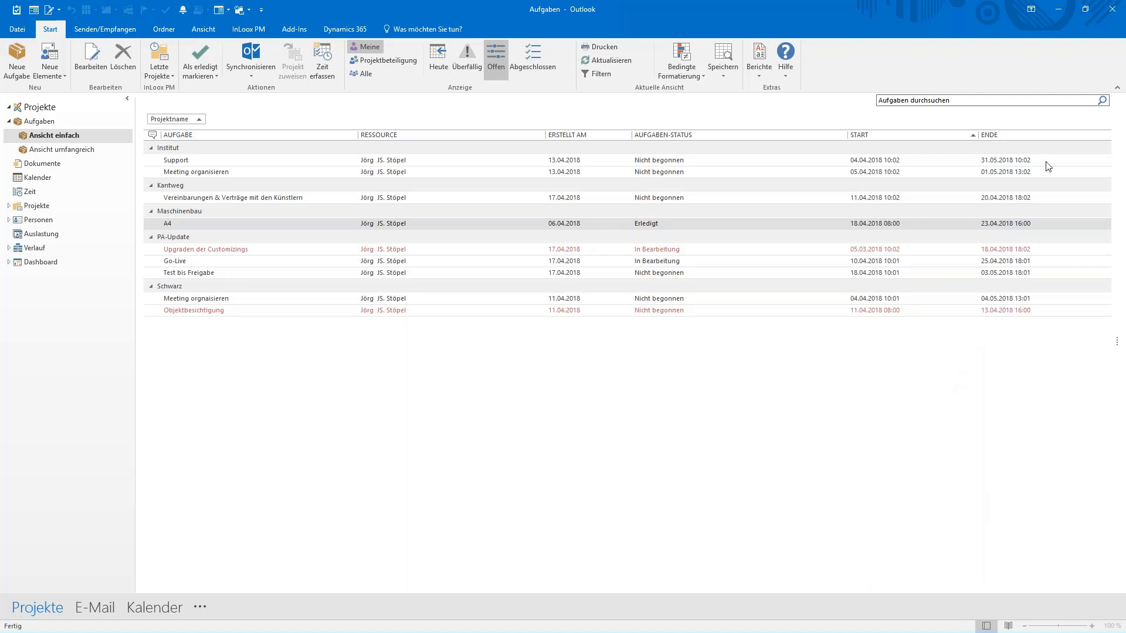
left_click(936, 136)
left_click(1056, 136)
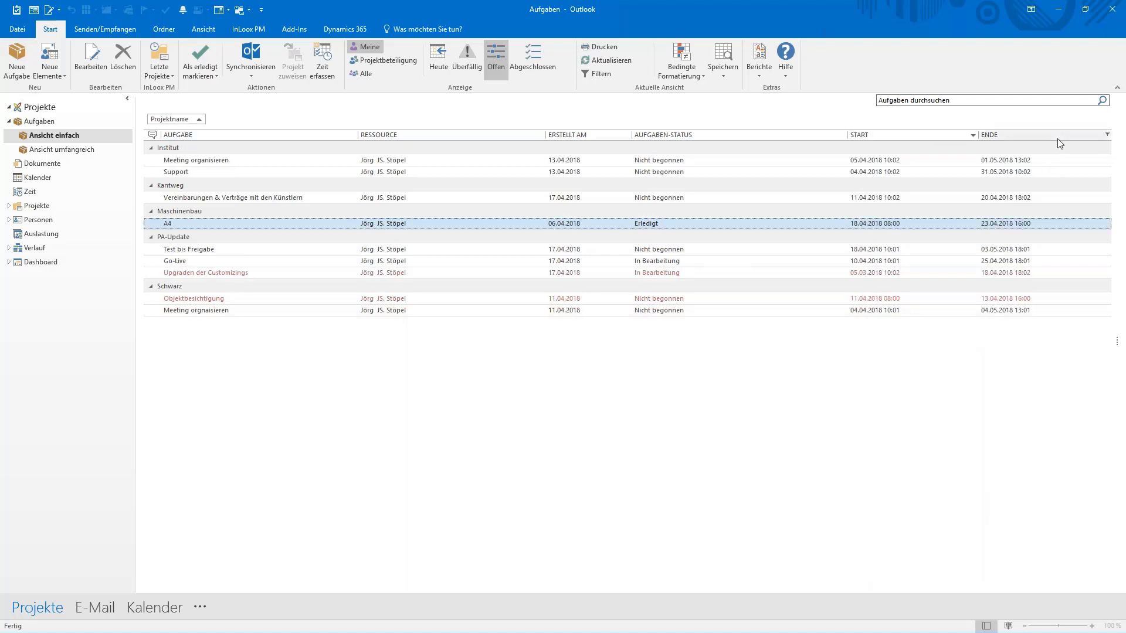
left_click(748, 141)
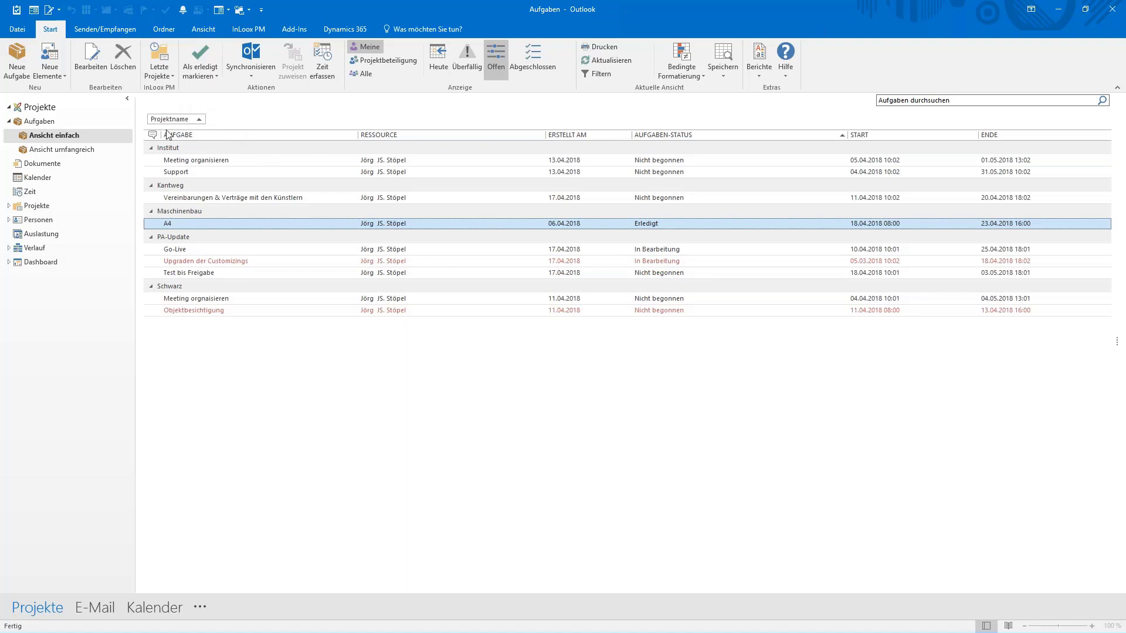
Step: Ungroup the tasks by placing Projektname as a column before Ressource, and group them by Projektname again
left_click_drag(185, 122, 360, 140)
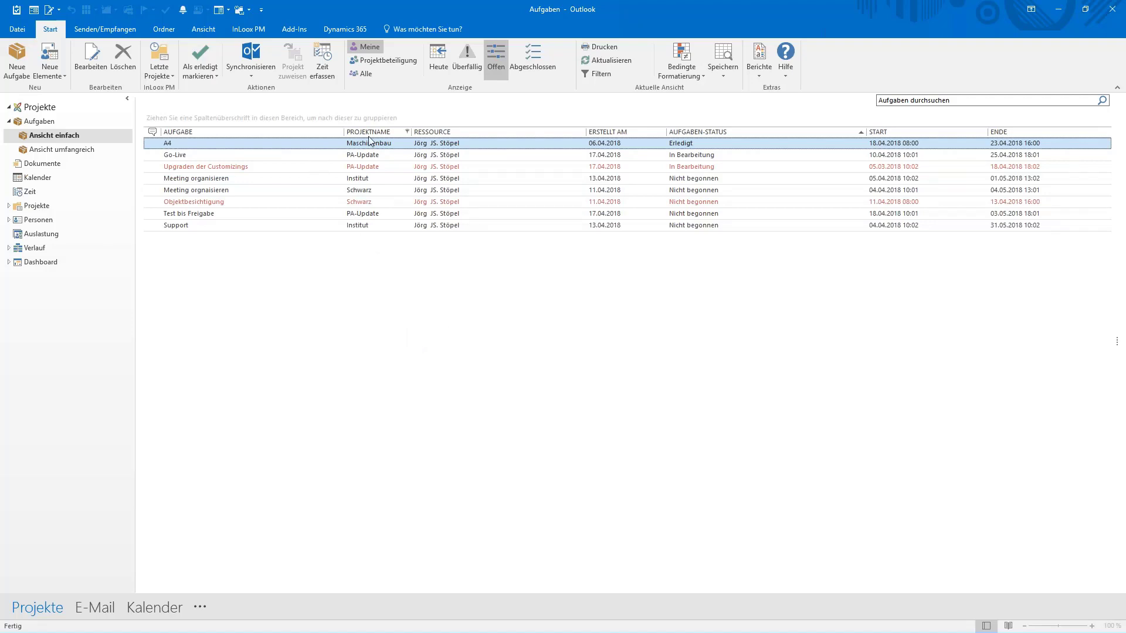
left_click_drag(377, 135, 226, 118)
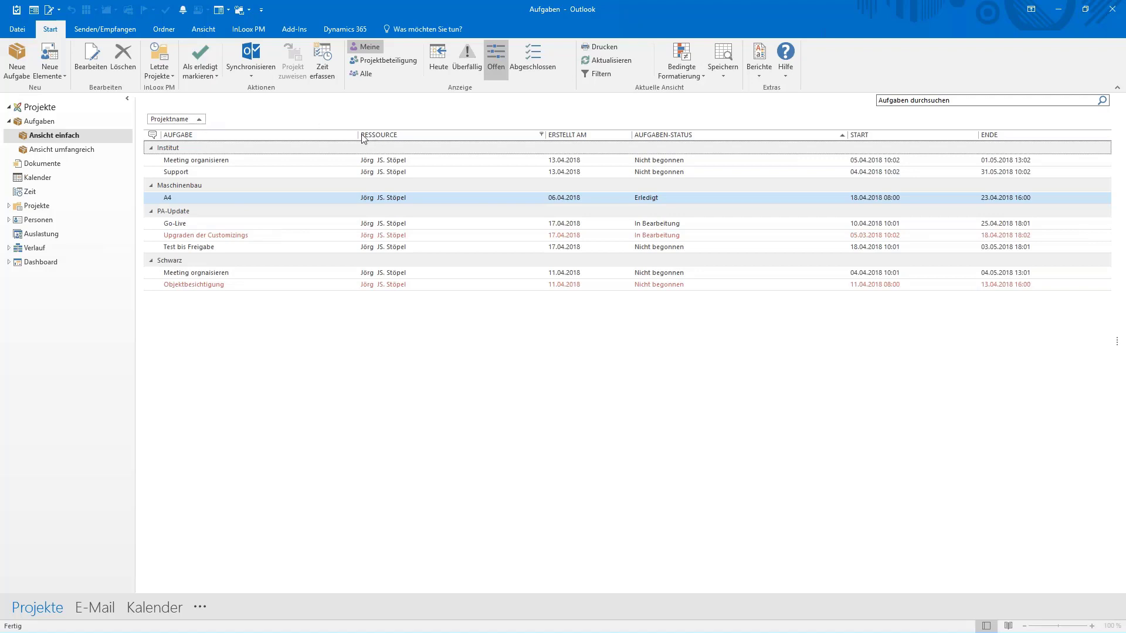
Step: View the available filter values for the Projektname grouping and close the list without choosing any
mouse_move(544, 139)
left_mouse_down()
mouse_move(503, 156)
mouse_move(202, 120)
left_mouse_up()
left_click(201, 119)
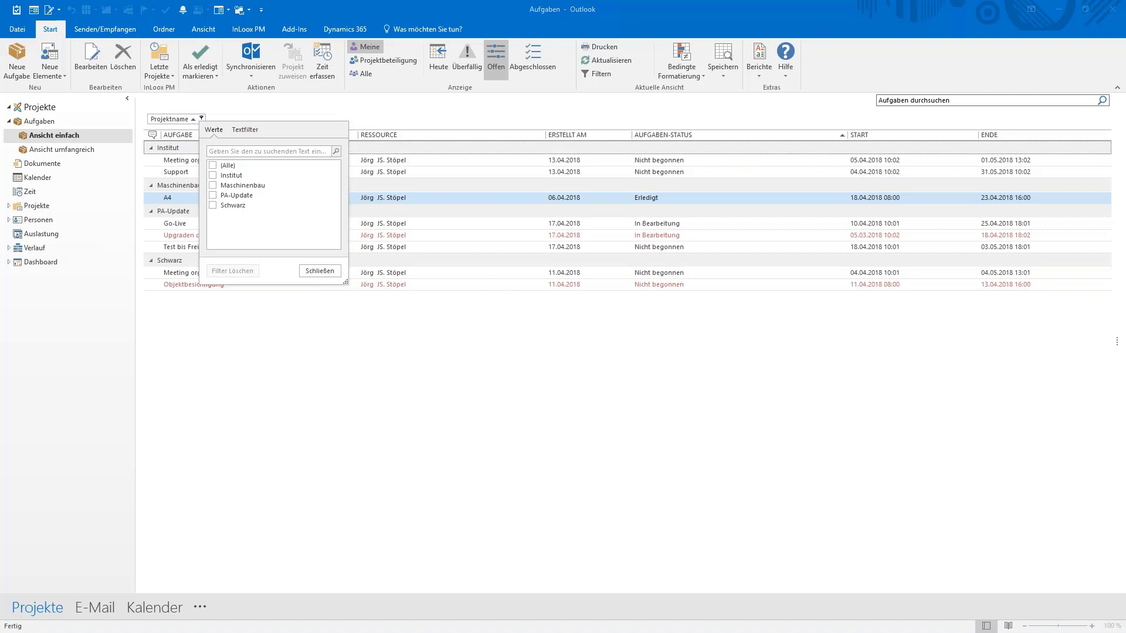
left_click(657, 374)
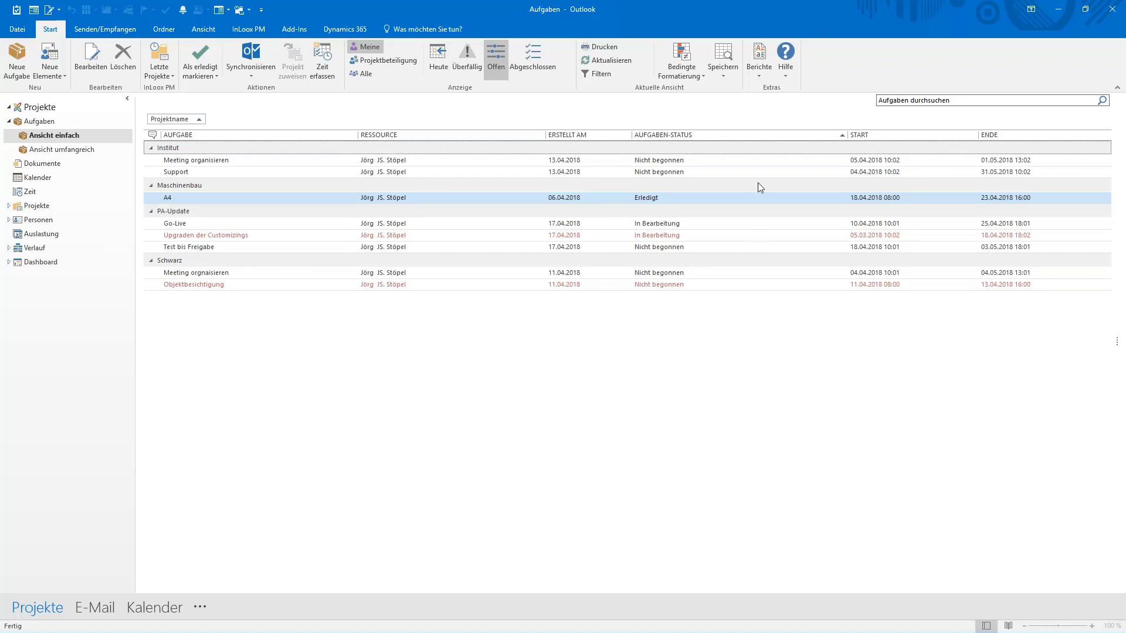
Step: Look at the name and visibility options for saving the current view, and cancel without saving
left_click(724, 69)
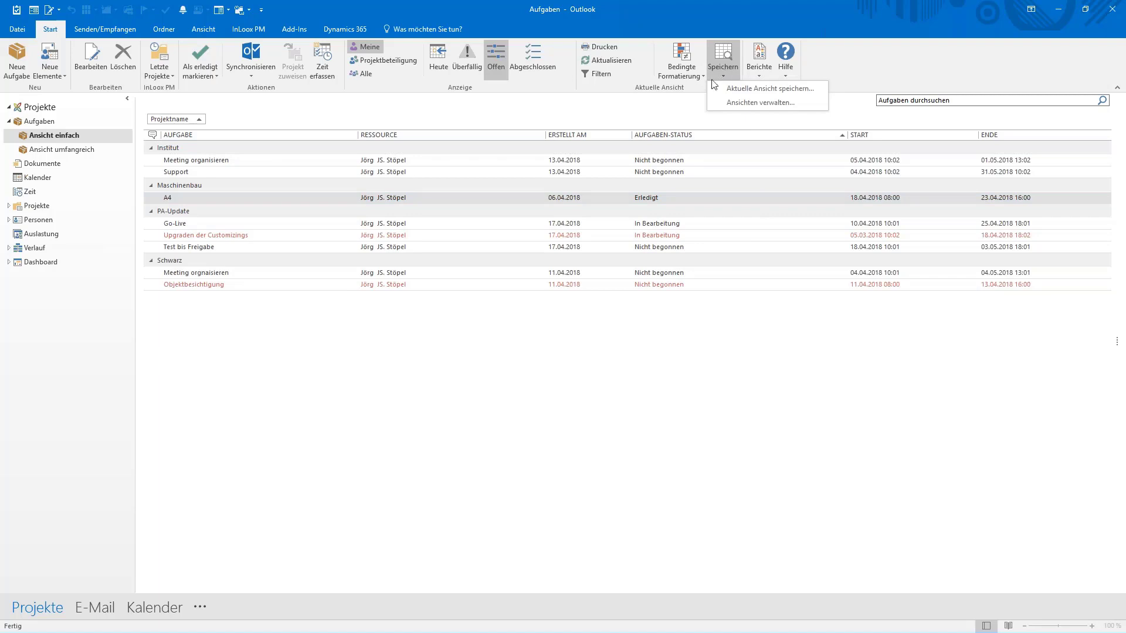
left_click(784, 89)
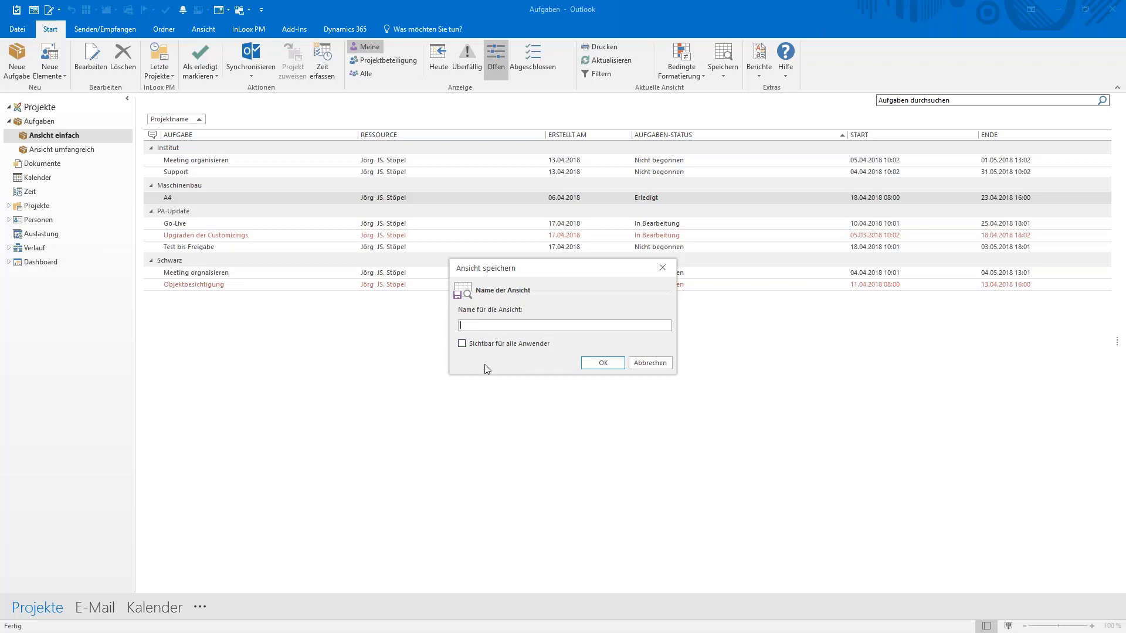
left_click(645, 368)
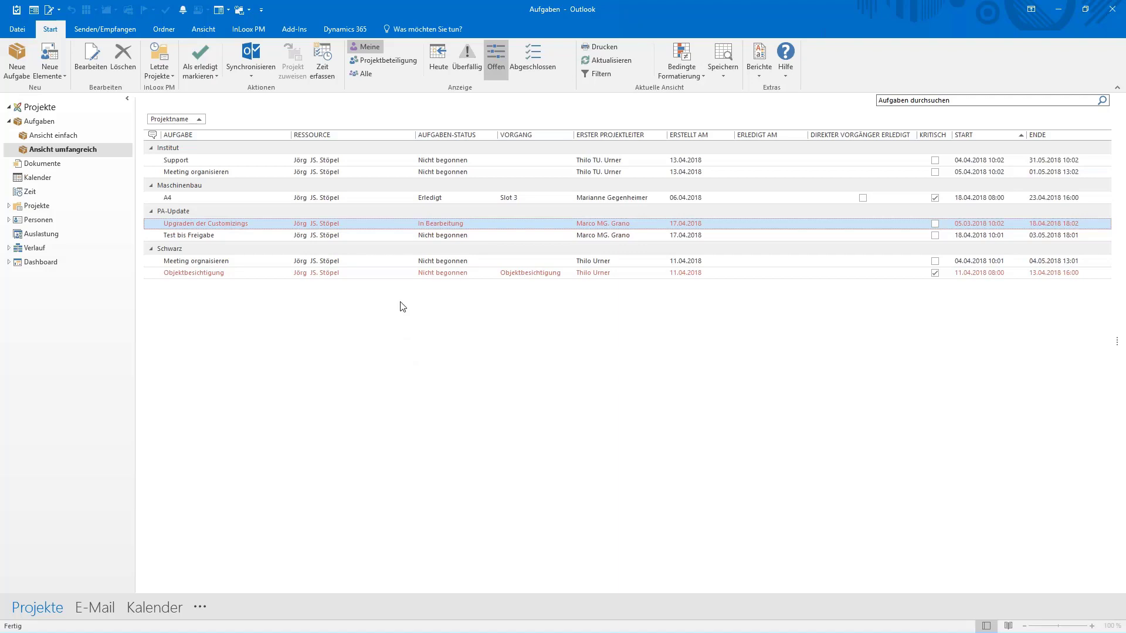
Step: Display the tasks of all people in the Ansicht umfangreich view, expand every project group and look through the list
left_click(364, 74)
right_click(454, 423)
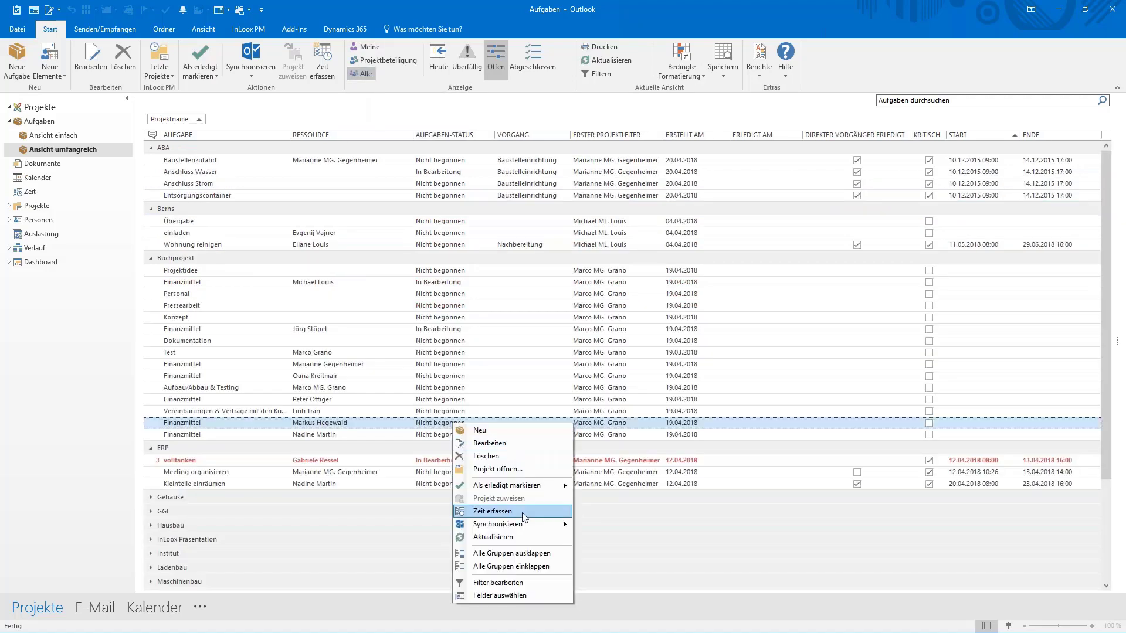
left_click(512, 554)
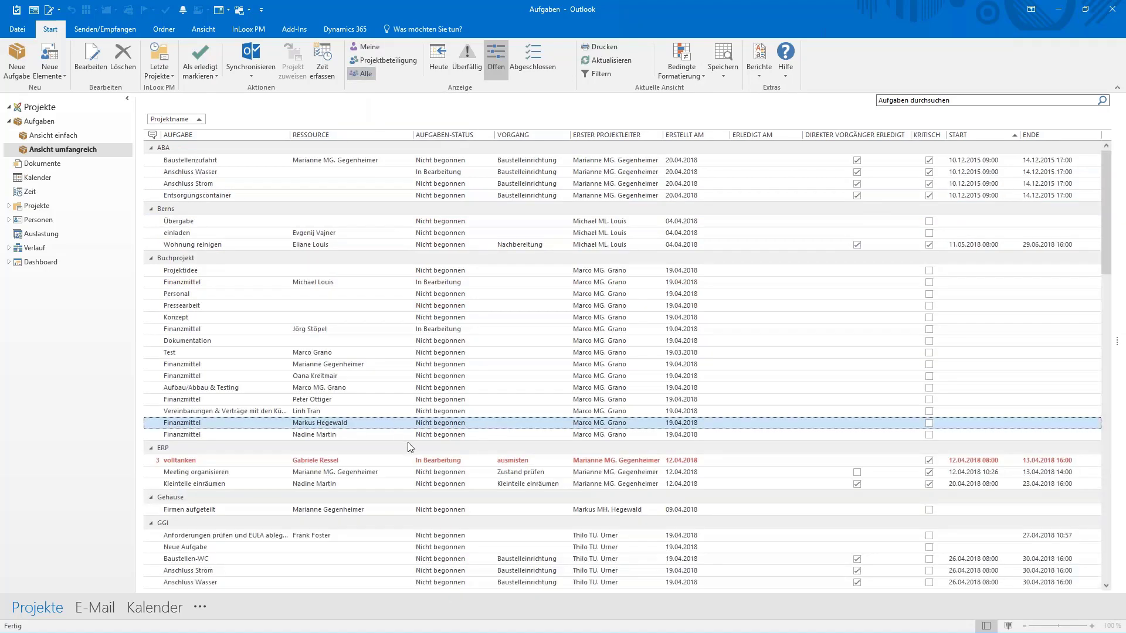
scroll(408, 443, "down", 11)
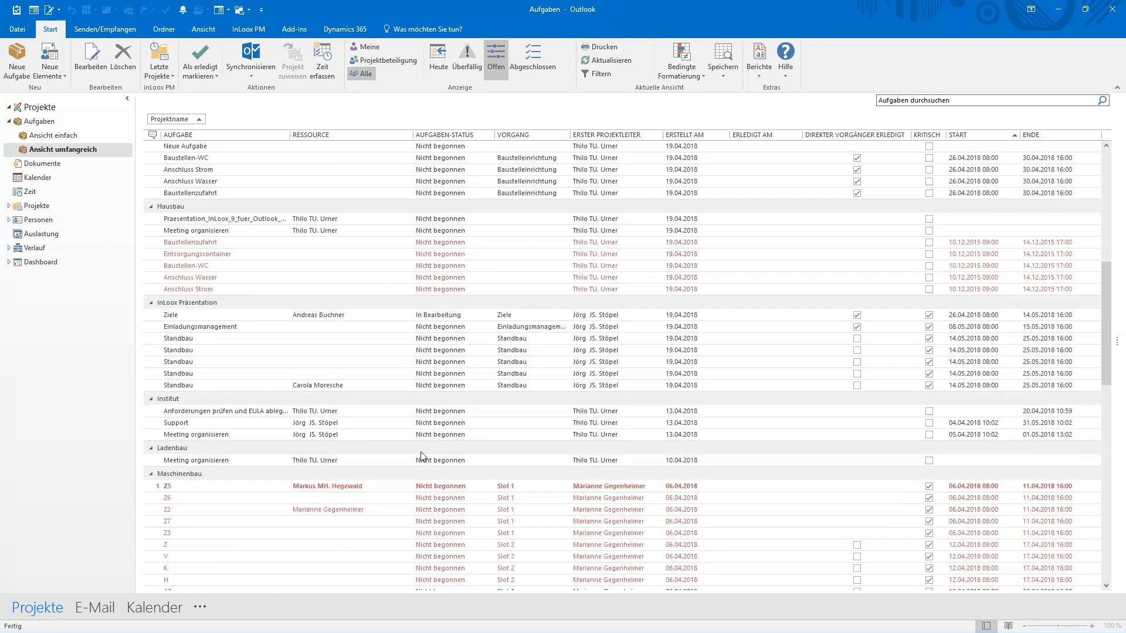
scroll(422, 455, "down", 14)
scroll(440, 469, "up", 18)
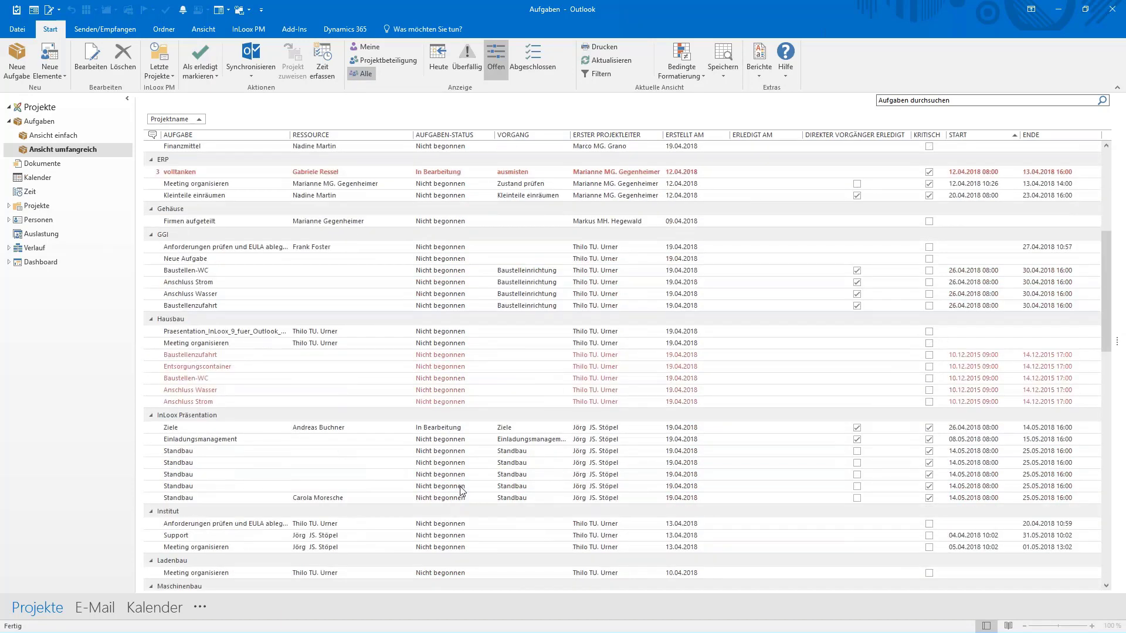
scroll(434, 496, "up", 7)
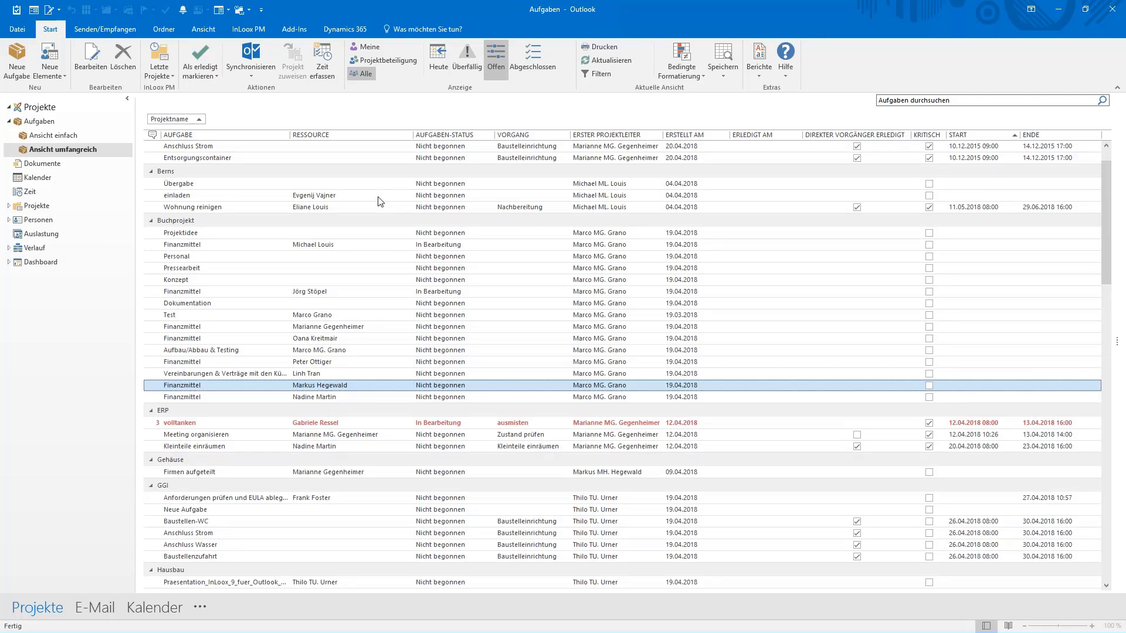
scroll(302, 231, "up", 1)
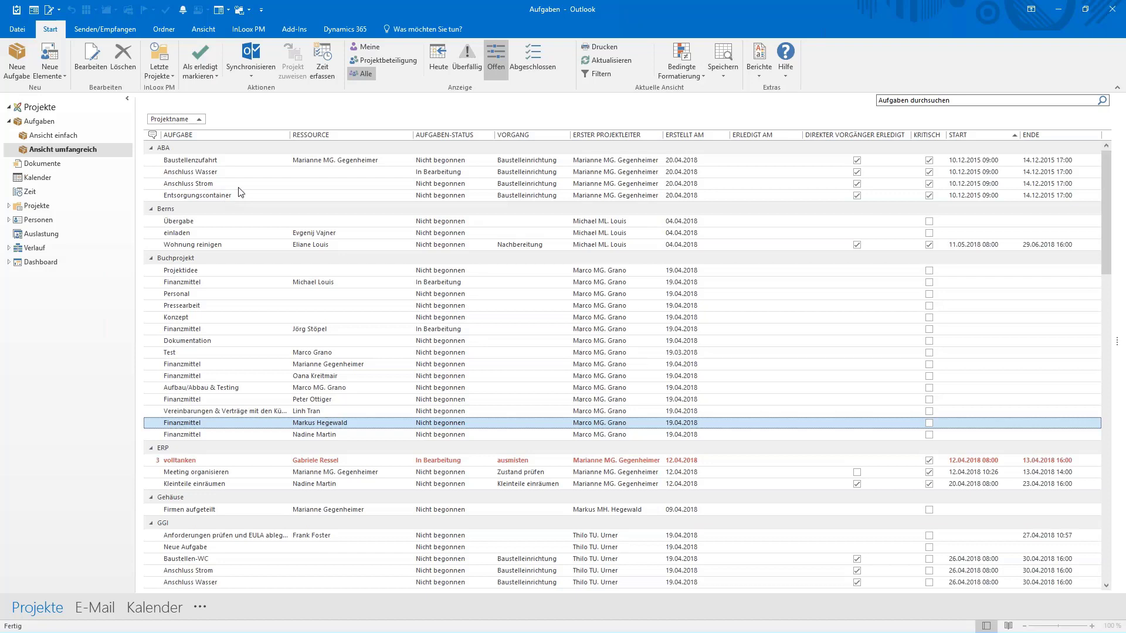
Step: Group the tasks by Aufgaben-Status as a second level beneath Projektname, and remove that second grouping again
left_click_drag(443, 135, 251, 127)
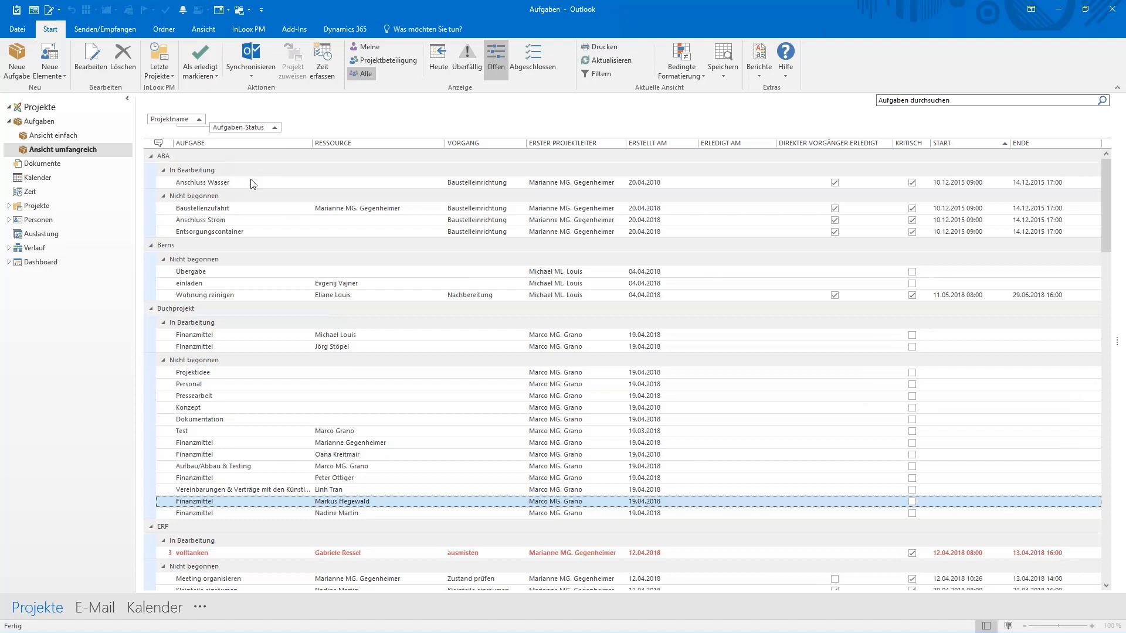
left_click(231, 183)
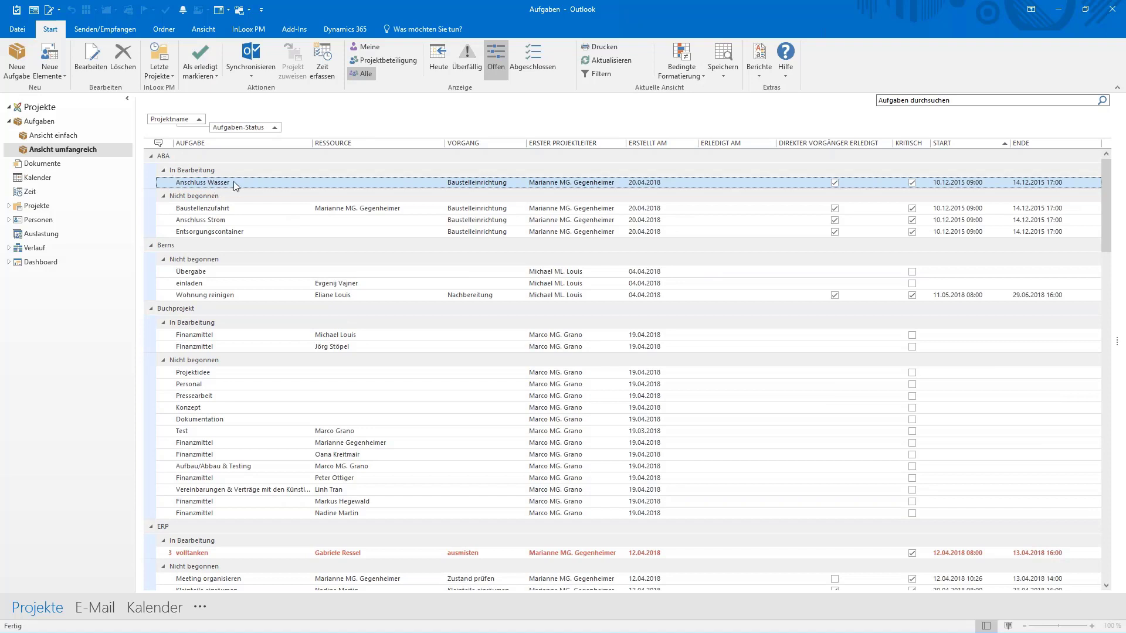
left_click(221, 221)
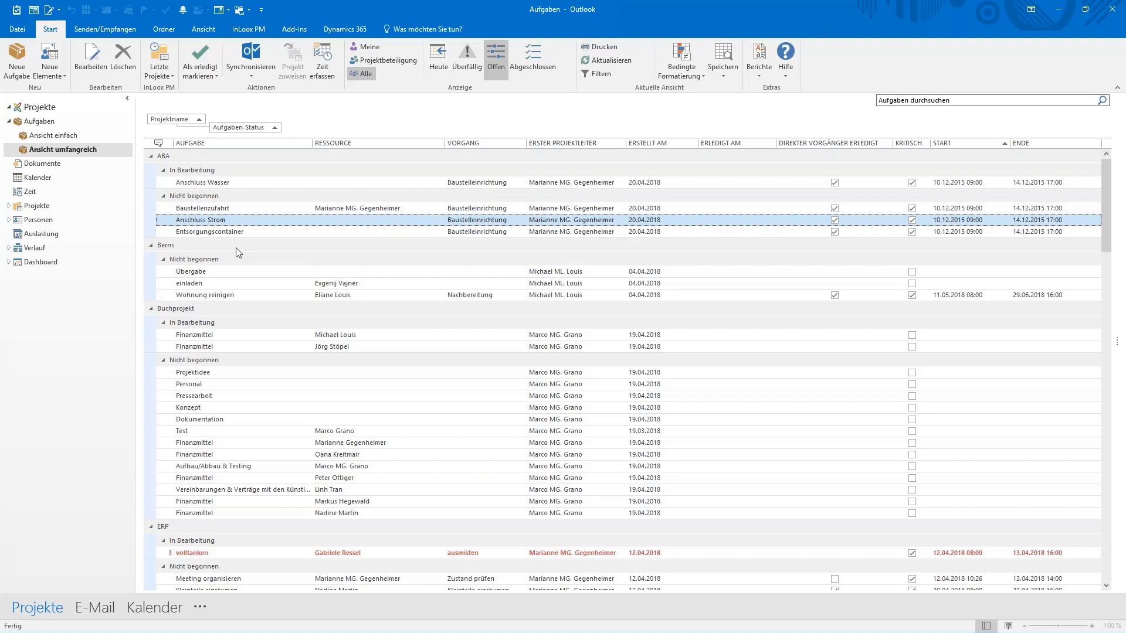
left_click_drag(258, 127, 317, 144)
Step: Group the tasks by Ressource beneath Projektname, look through the resulting subgroups, and return Ressource to the columns after Aufgabe
left_click_drag(437, 143, 246, 128)
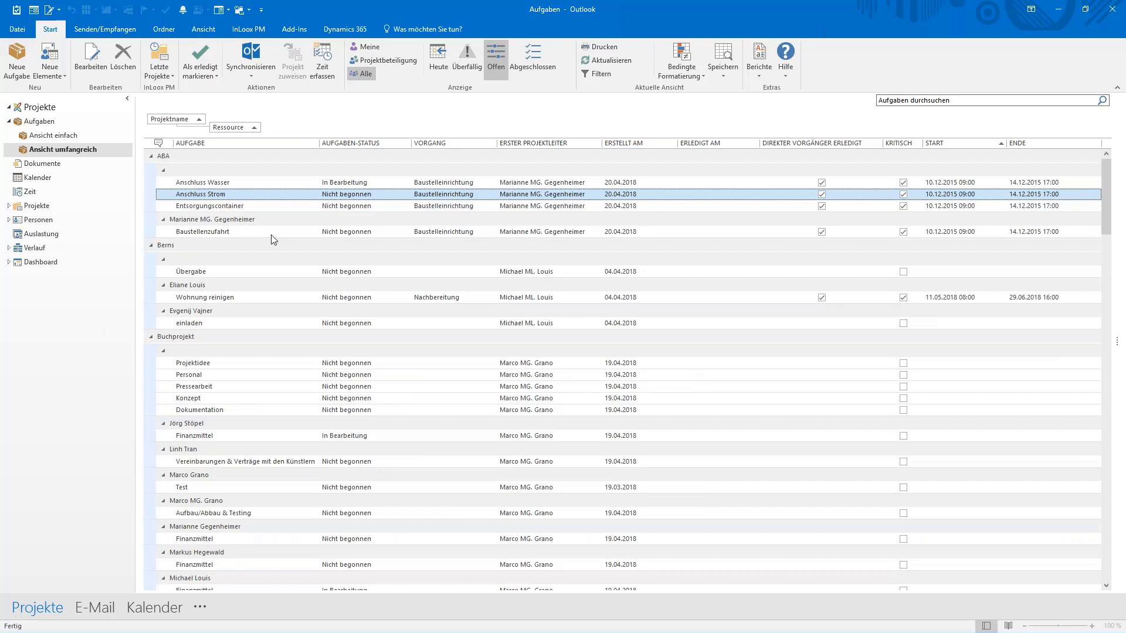
scroll(284, 328, "down", 3)
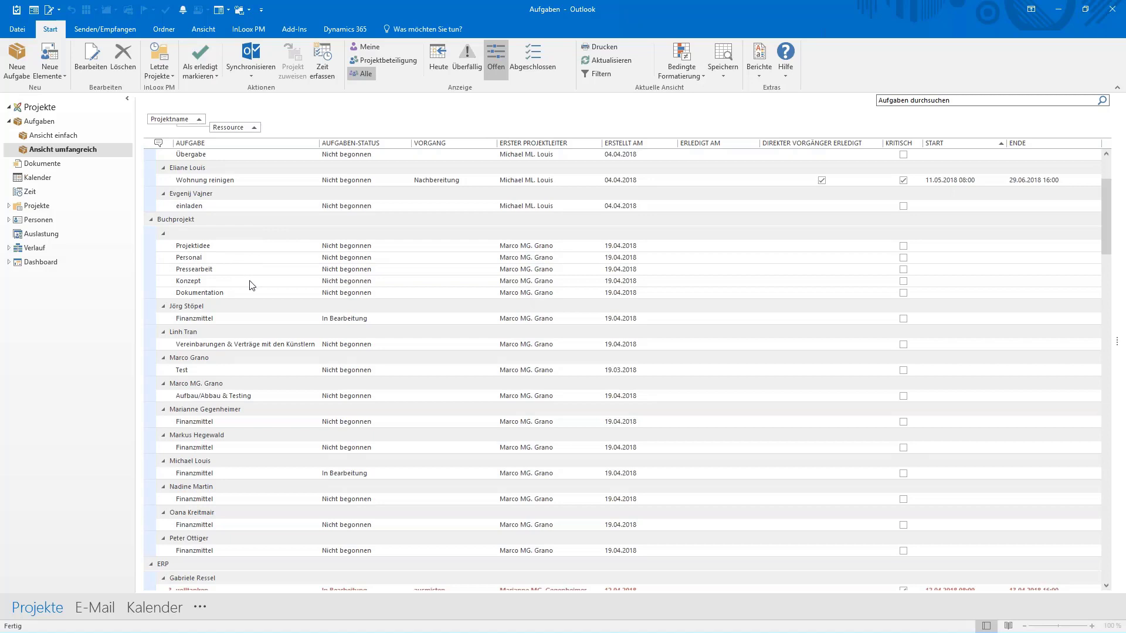
left_click(244, 319)
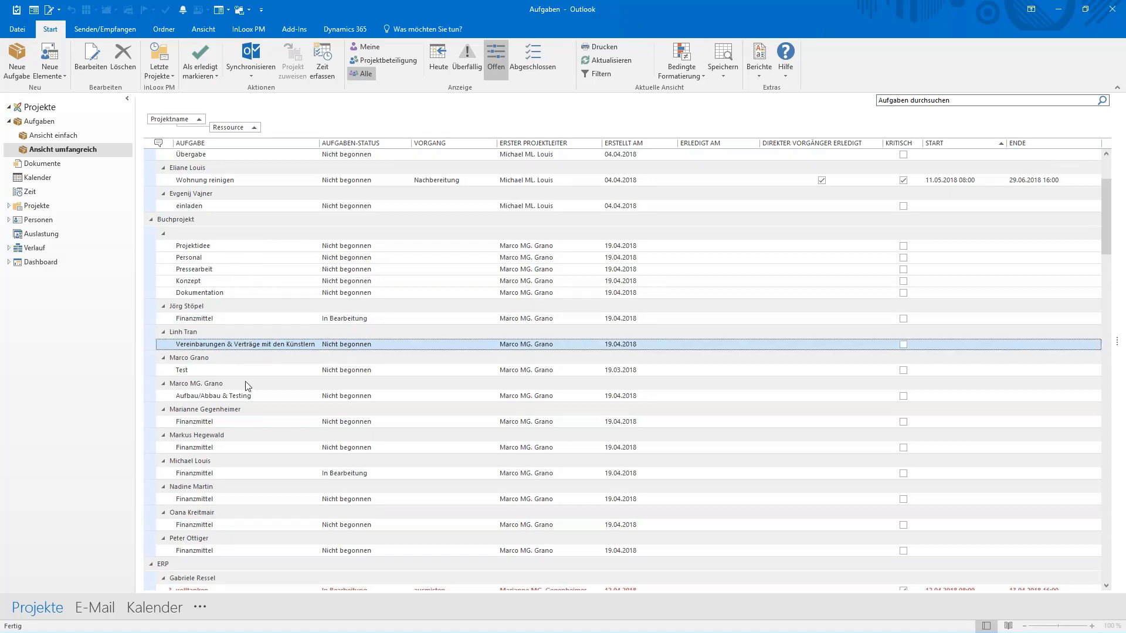
left_click(232, 370)
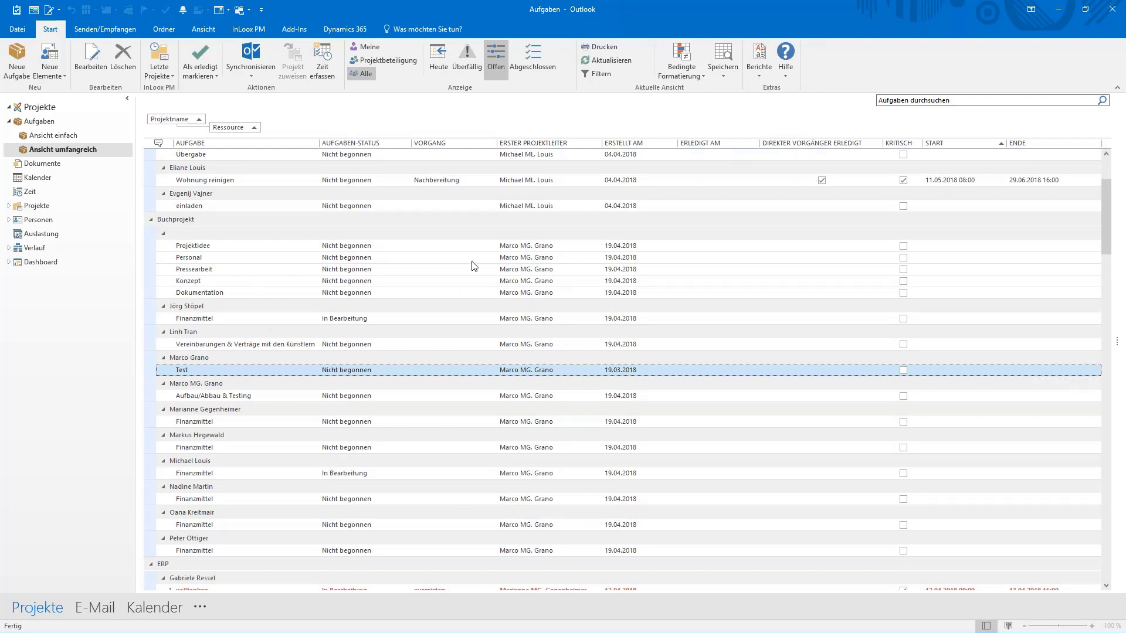
scroll(325, 159, "up", 3)
left_click_drag(235, 127, 320, 144)
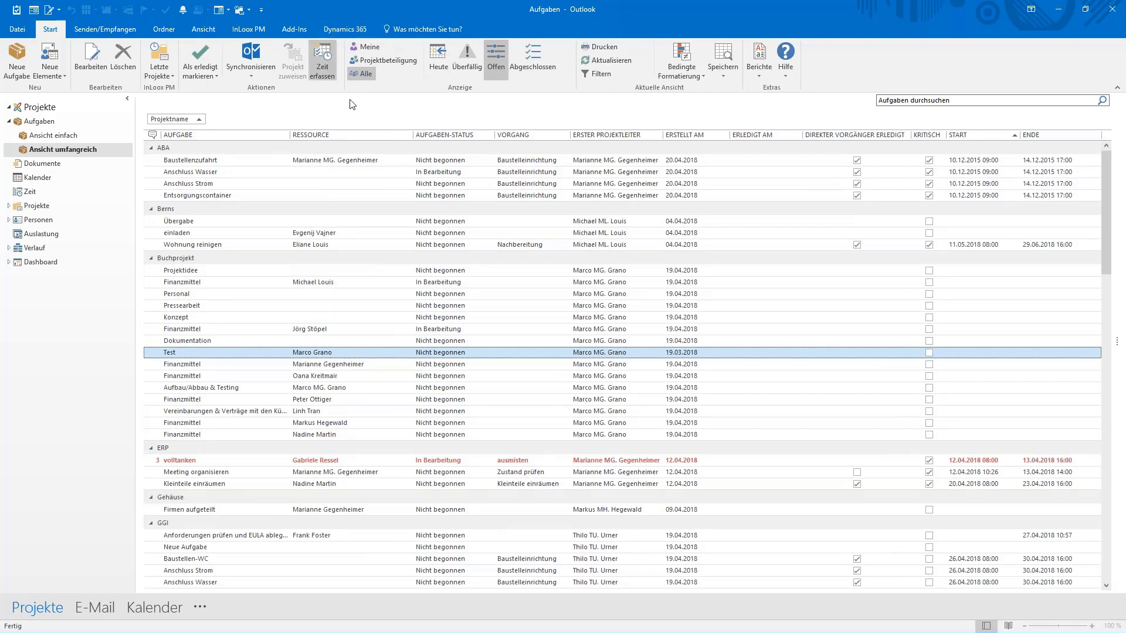
Step: Limit the task list to projects with own participation (Projektbeteiligung), and switch the display back to Alle
left_click(393, 63)
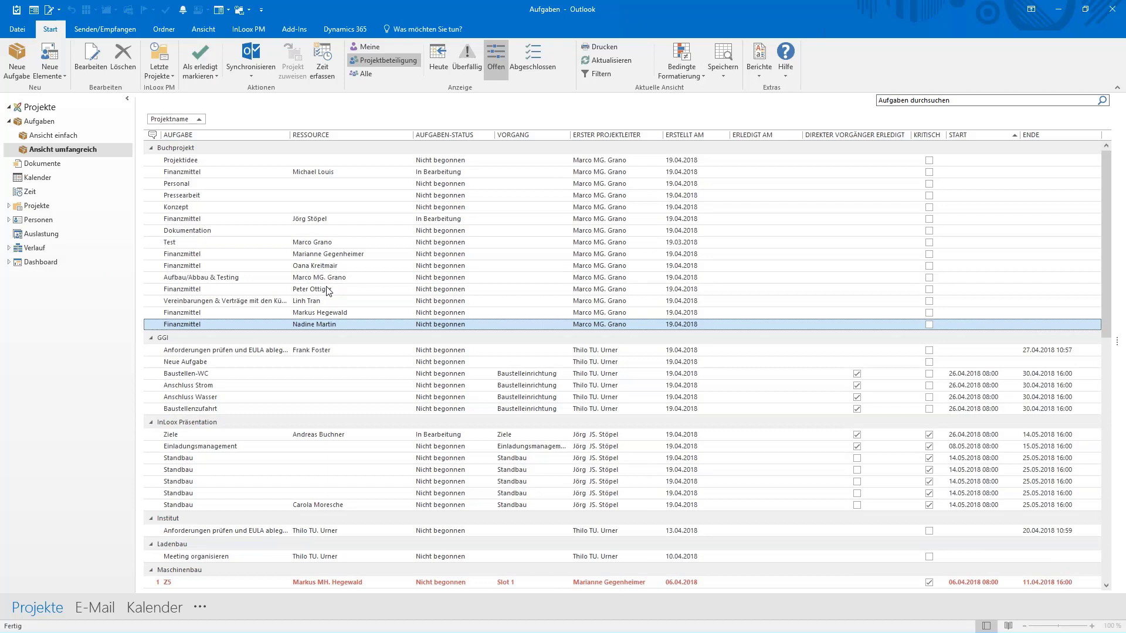
left_click(362, 73)
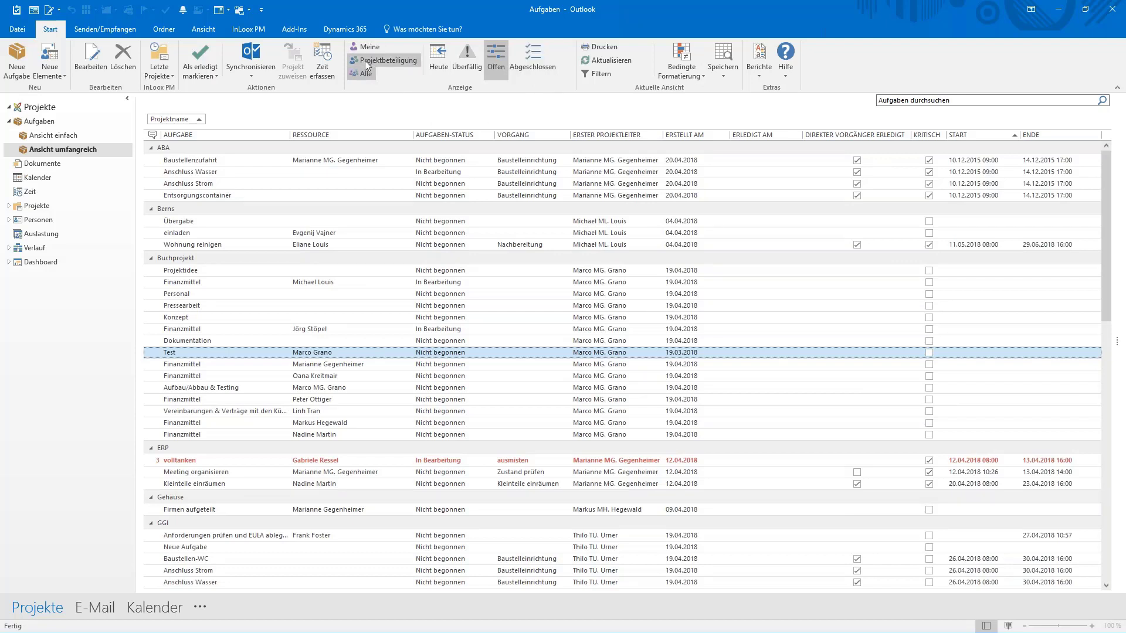
Step: Limit the task list to today's tasks (Heute) of all people and look through the start and end dates
left_click(440, 71)
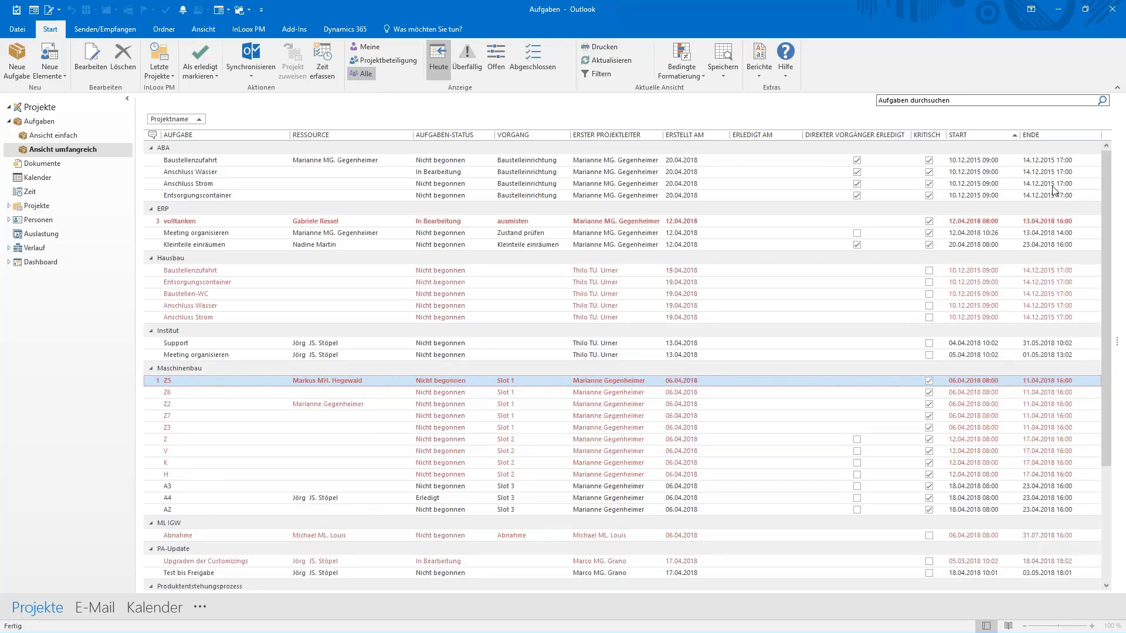
scroll(1024, 389, "down", 1)
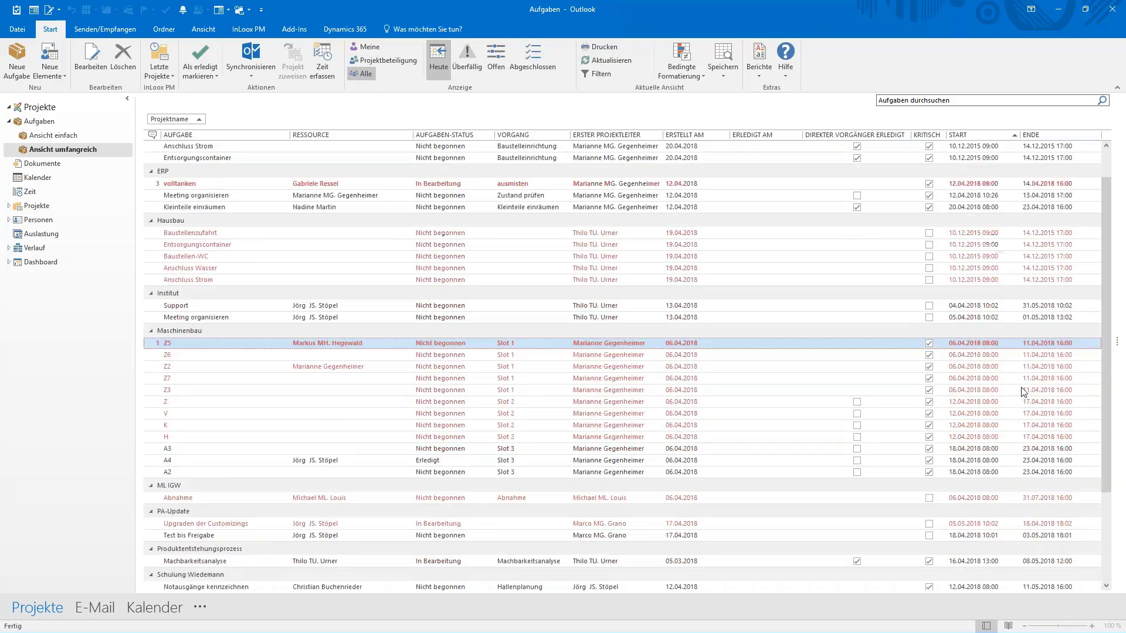
scroll(1024, 390, "down", 3)
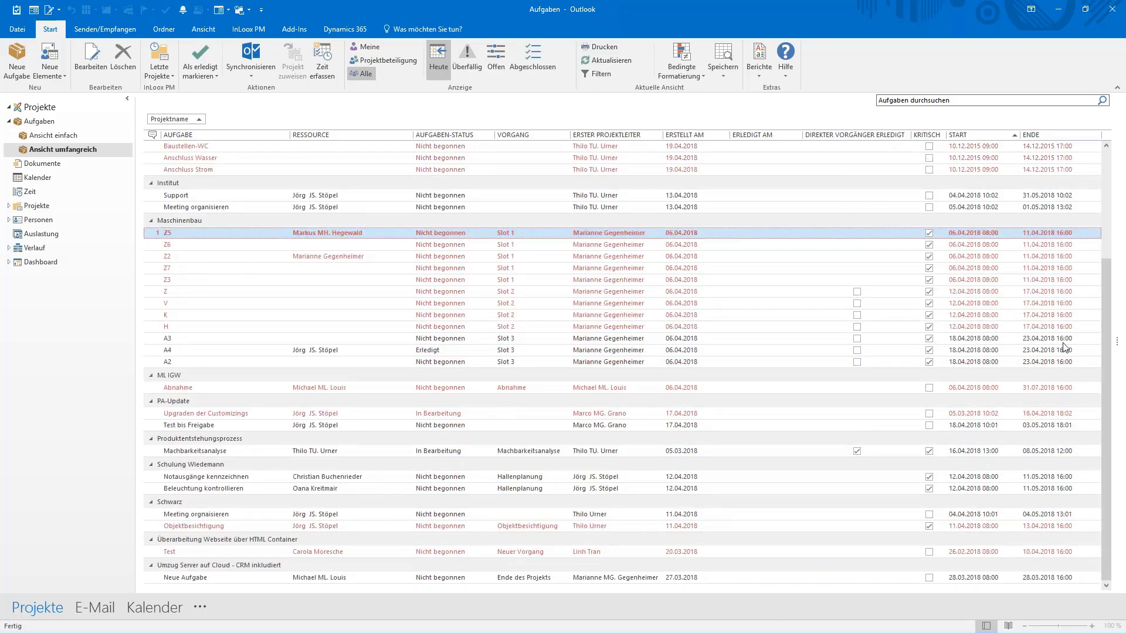
scroll(1065, 347, "up", 4)
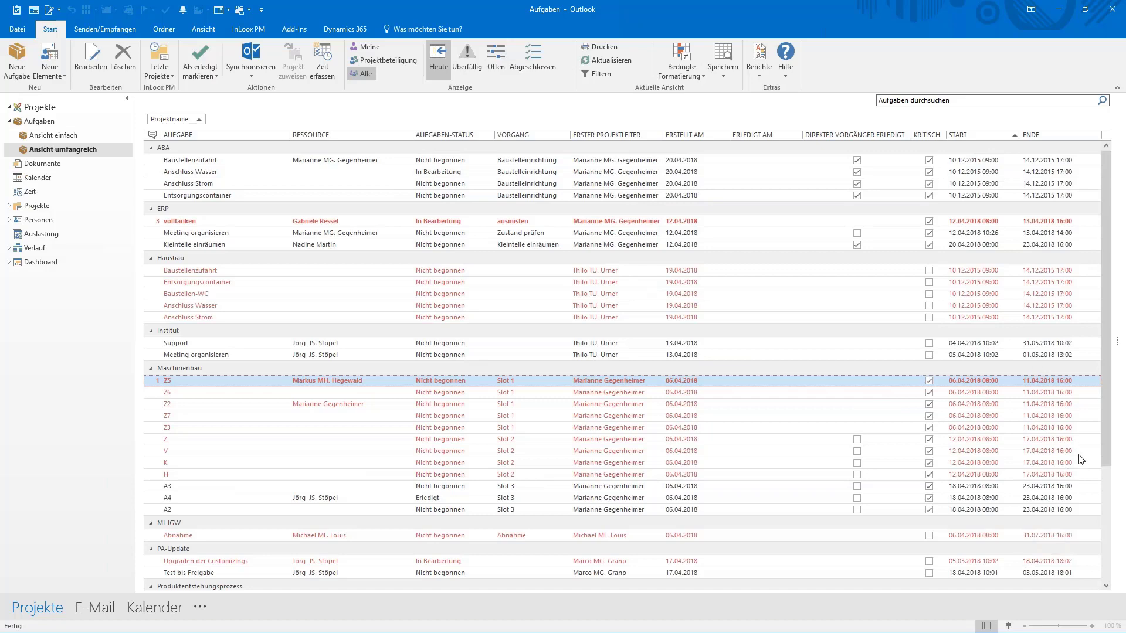
scroll(1074, 465, "down", 1)
scroll(1074, 466, "down", 3)
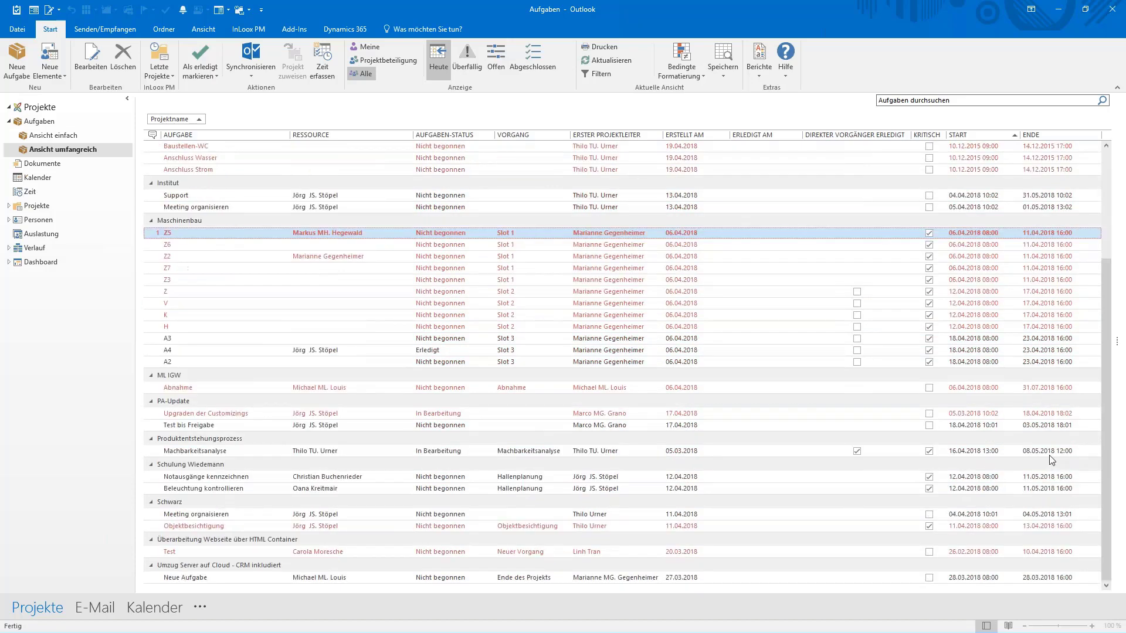
scroll(1035, 414, "up", 4)
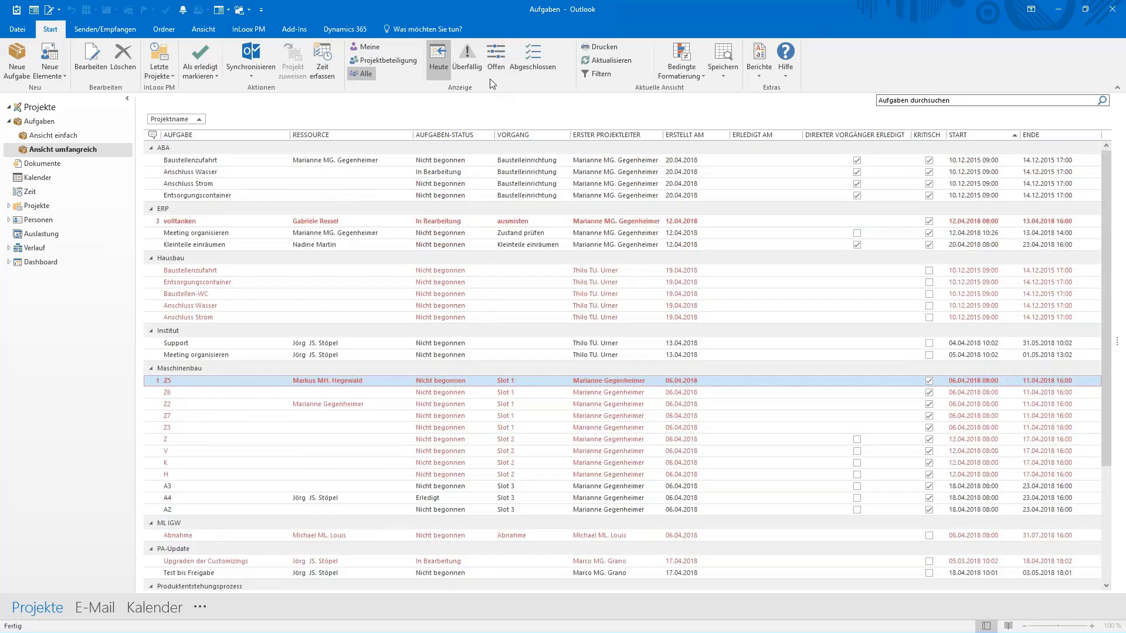
Step: Show the overdue (Überfällig), open (Offen) and completed (Abgeschlossen) tasks of all people one after another
left_click(471, 61)
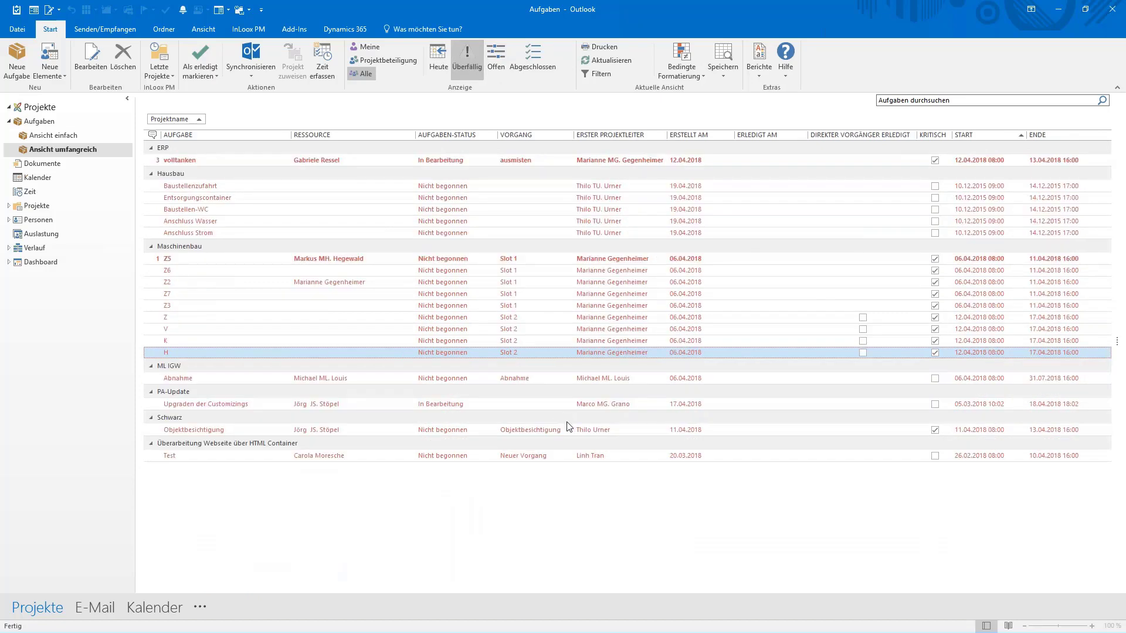
left_click(489, 68)
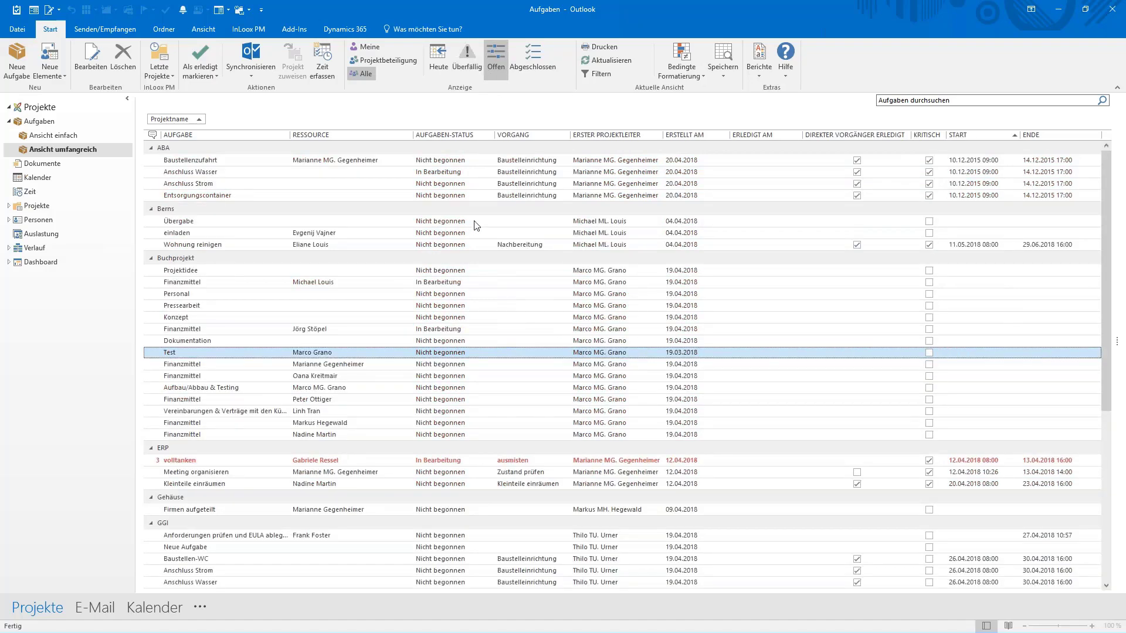
left_click(533, 59)
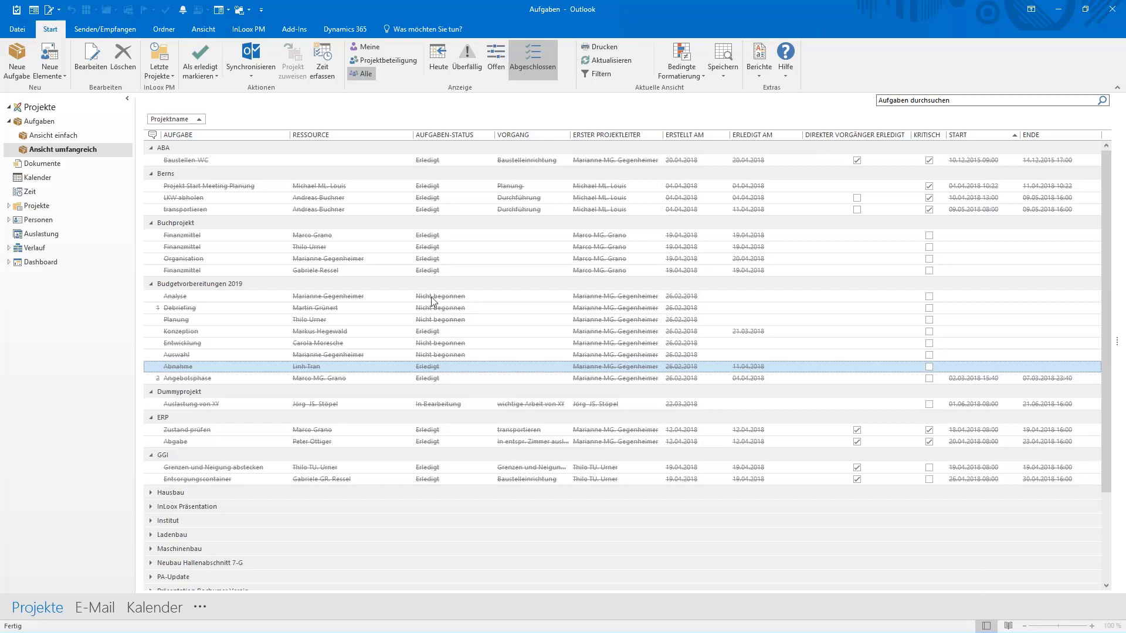
Step: Display only the own (Meine) open tasks and open task A4 of the Maschinenbau project for editing
left_click(367, 47)
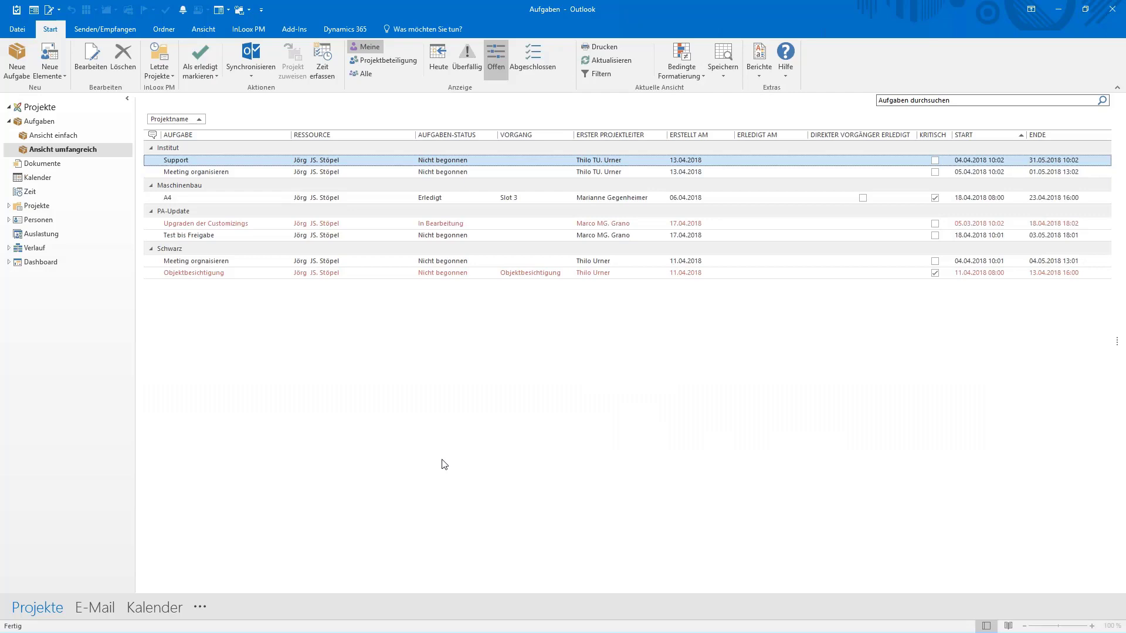
left_click(358, 199)
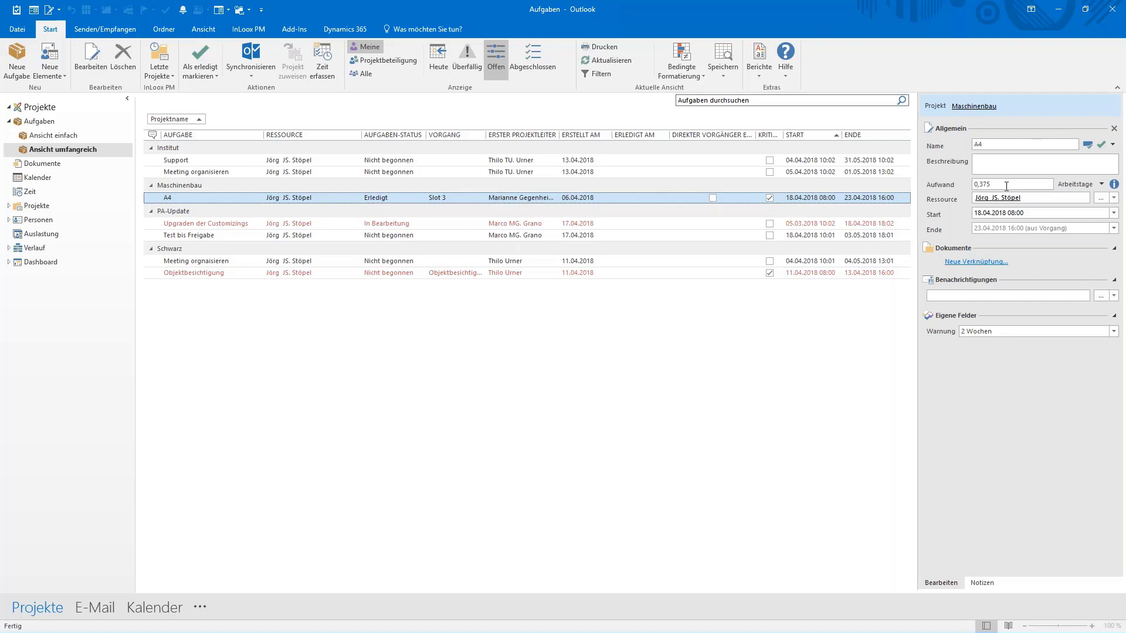
left_click(1019, 197)
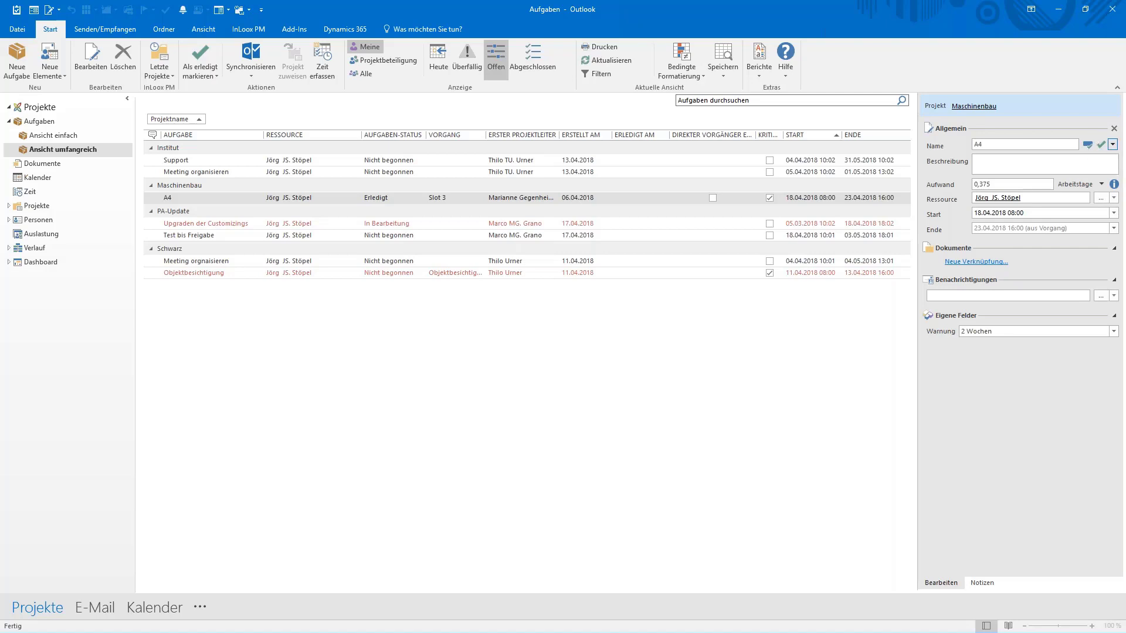
Step: Look at the available status options and notification recipients of task A4 without choosing any
left_click(1112, 145)
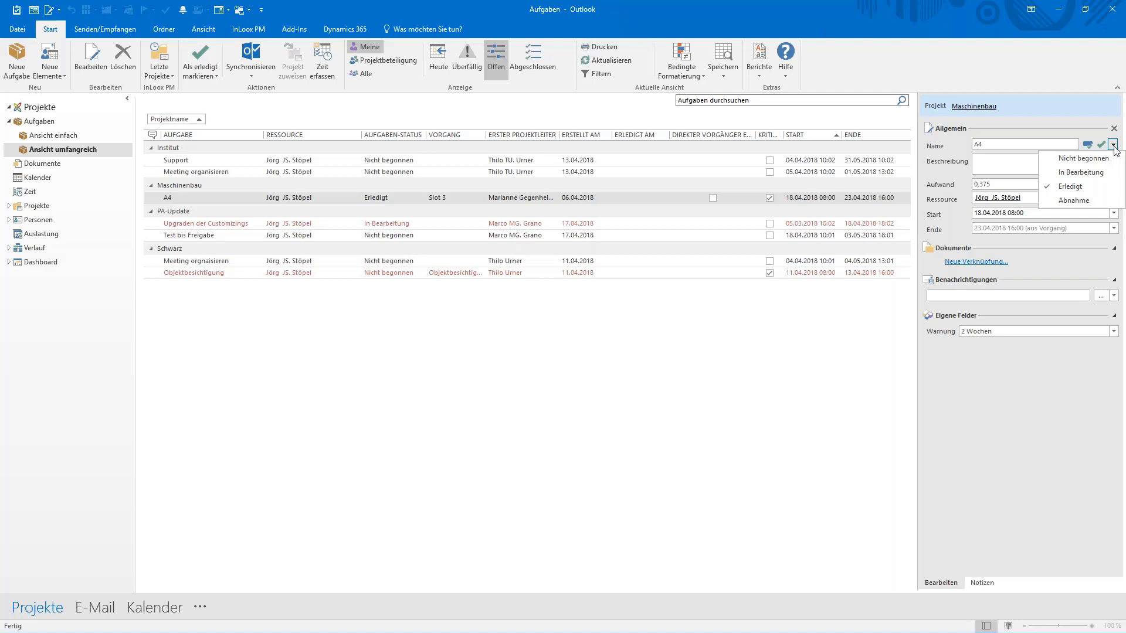
left_click(1114, 146)
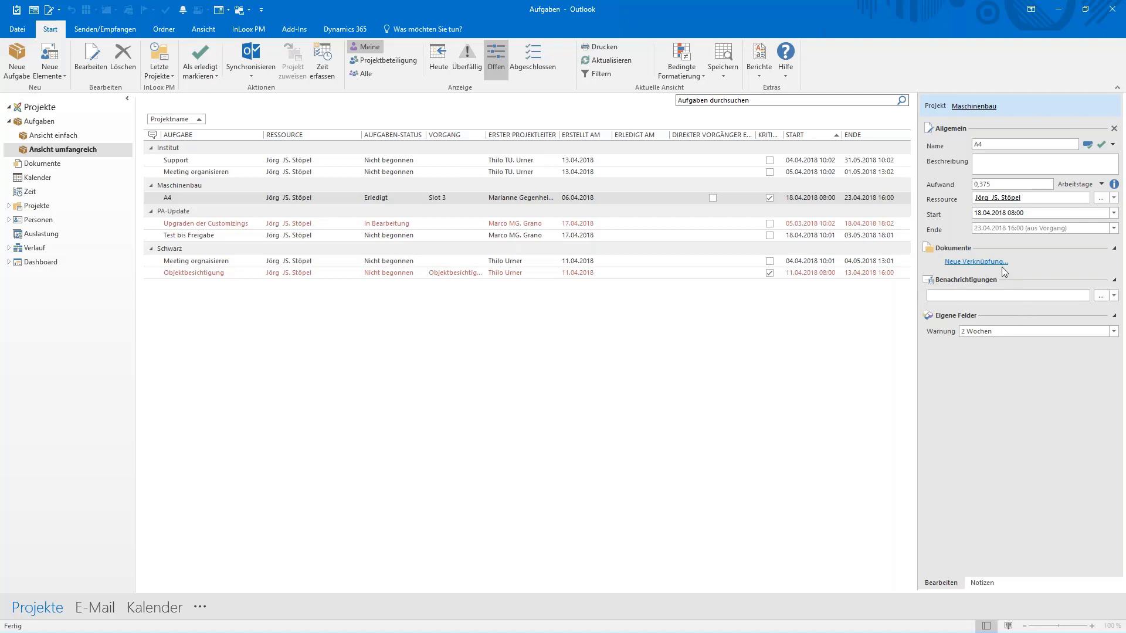
left_click(1115, 296)
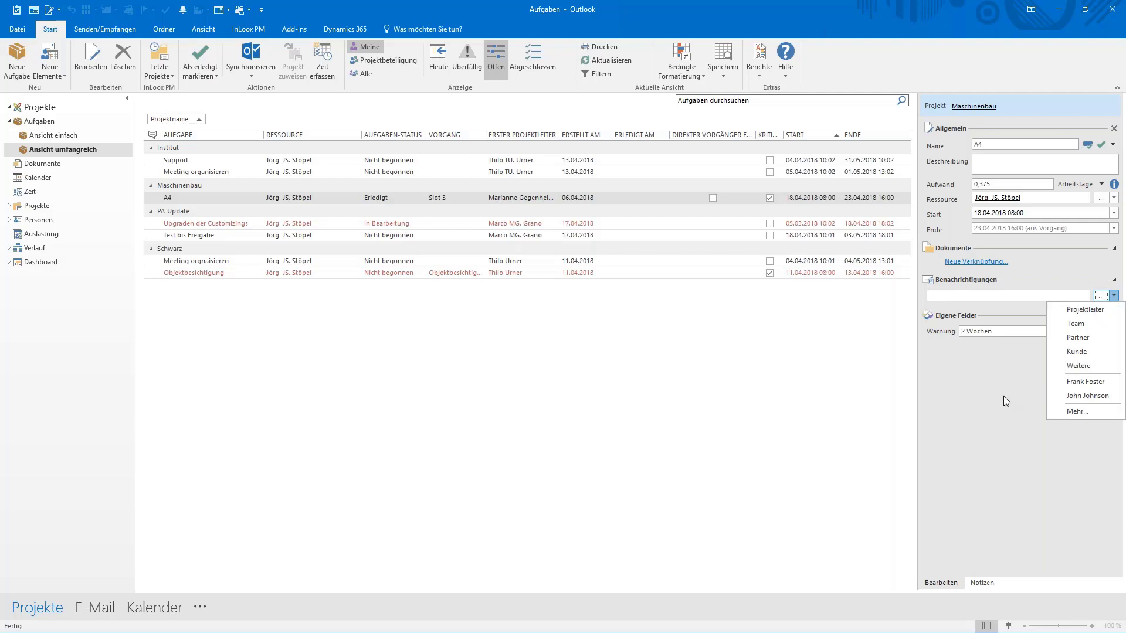
left_click(989, 410)
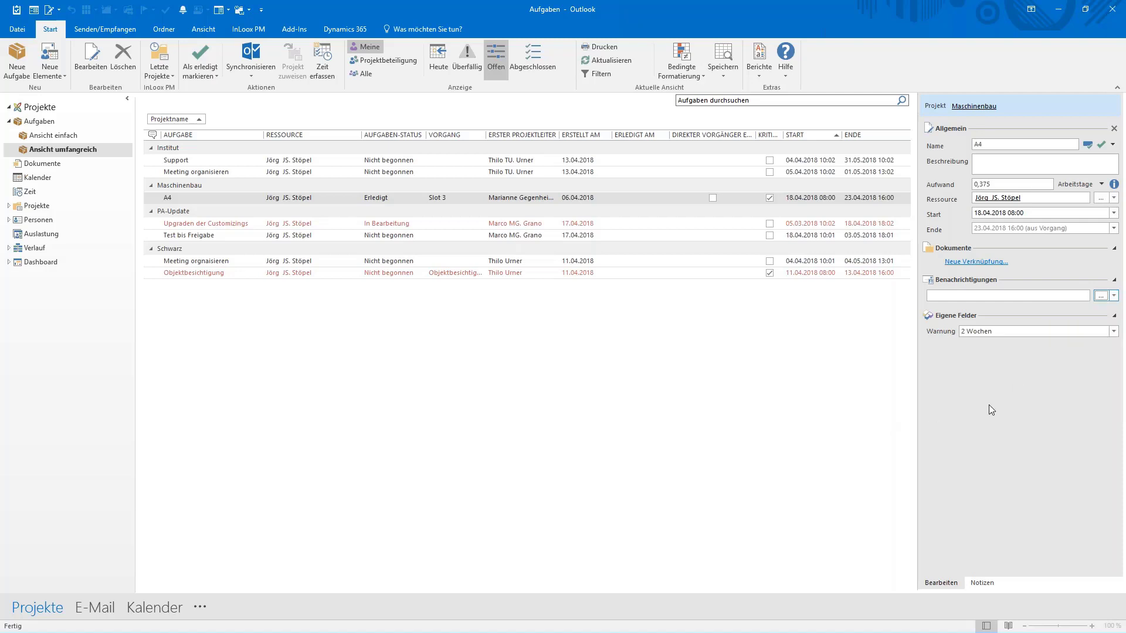
Step: Add the note "kurz mit Kunden telefoniert, soweit alles in Ordnung." to task A4 and close the task details
left_click(981, 584)
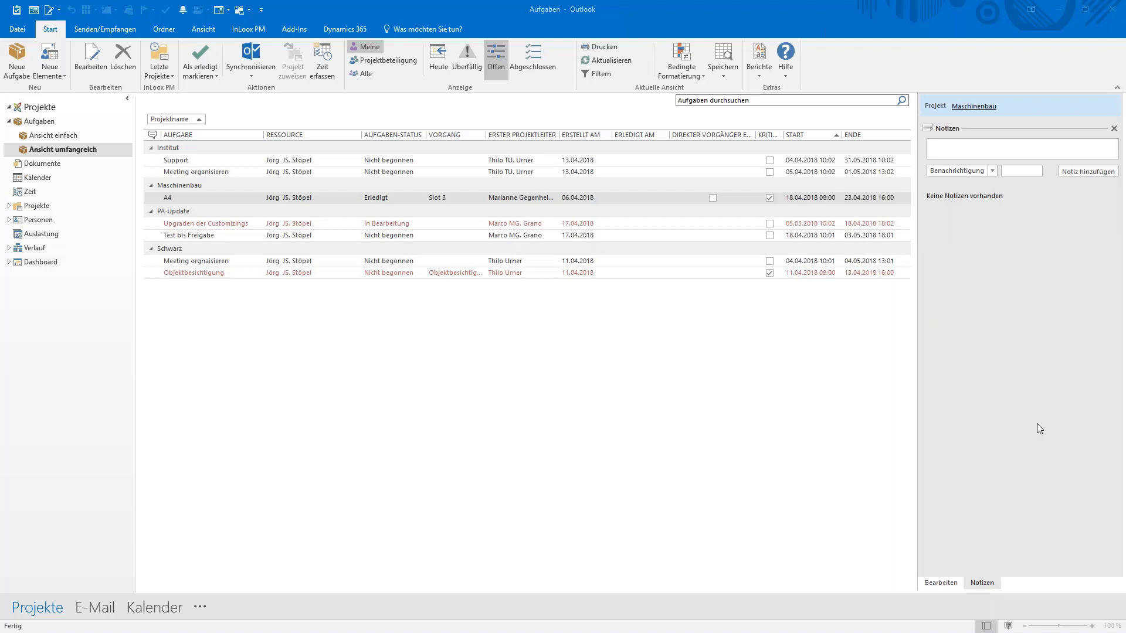
left_click(1079, 150)
type("kurz mit Kunden telefoniert, soweit alles in Ordnung.")
left_click(1088, 171)
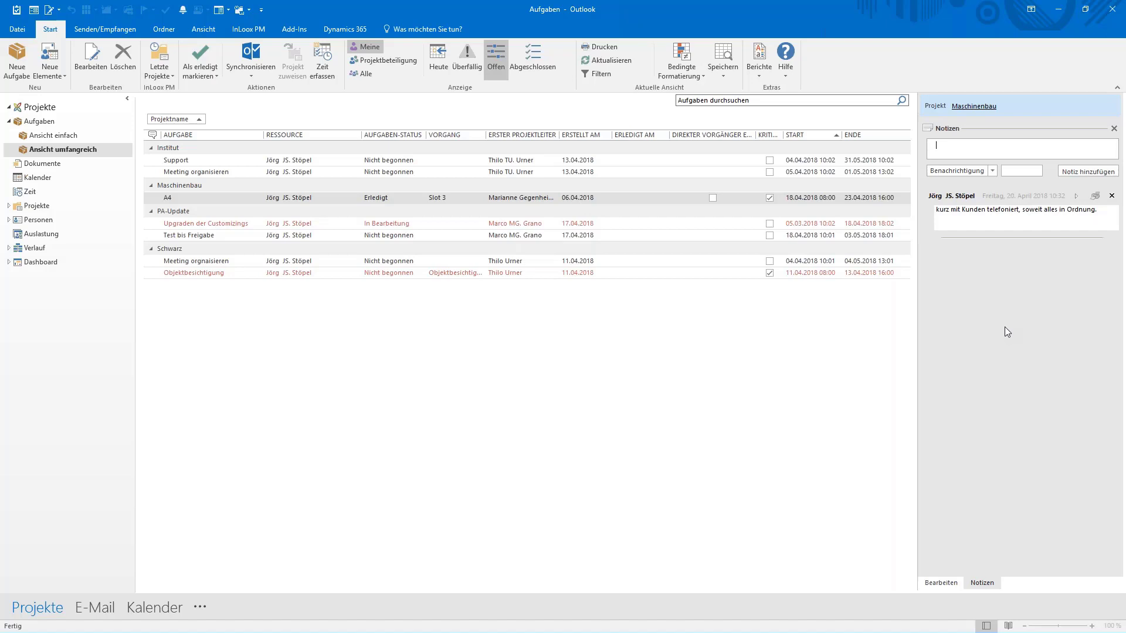
left_click(1114, 128)
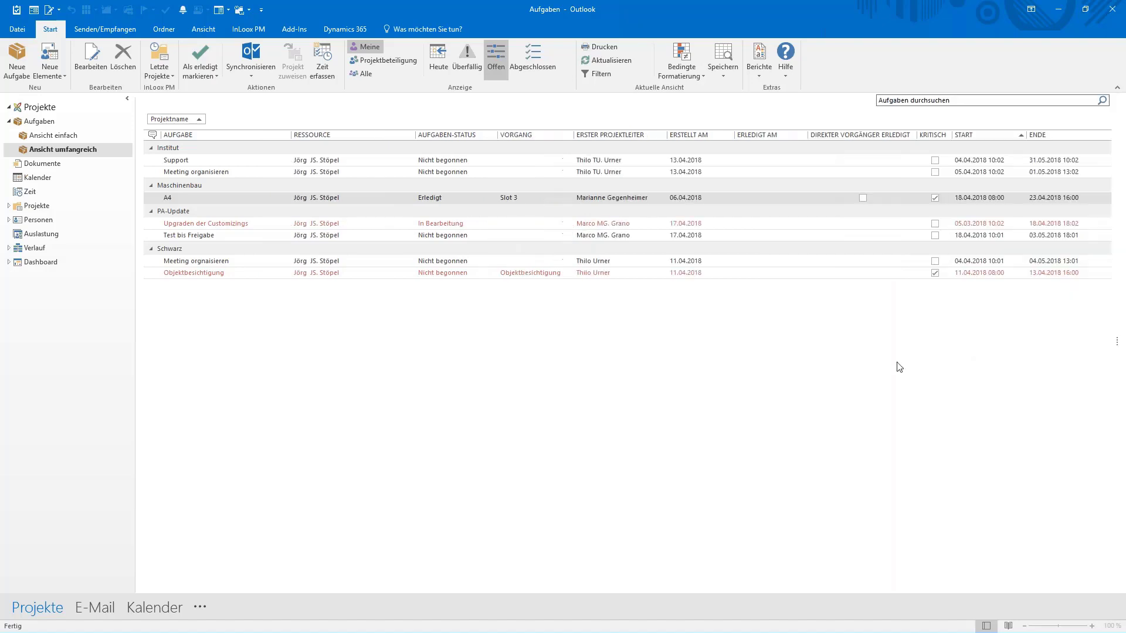
Step: Display the open tasks of all people, expand every project group and look through the list
left_click(361, 74)
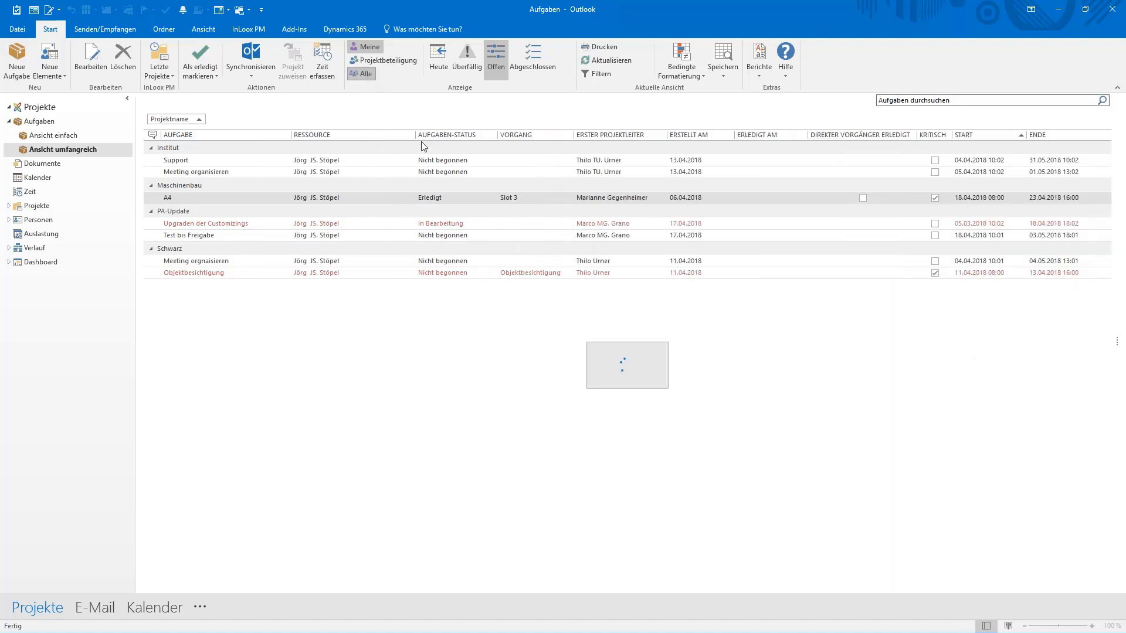
right_click(239, 389)
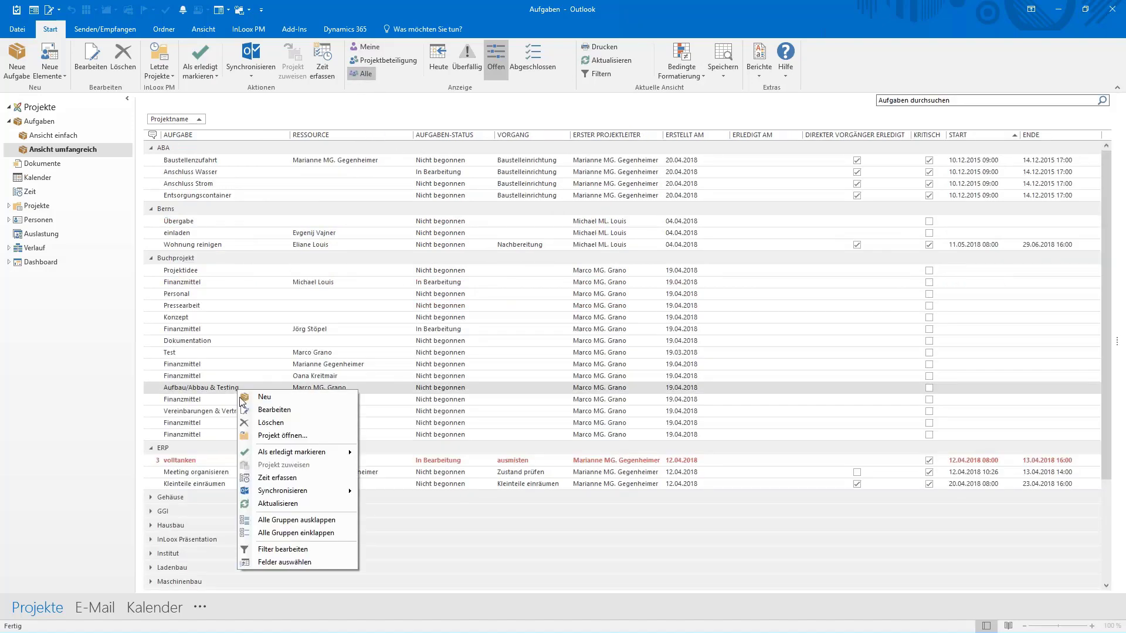
left_click(288, 521)
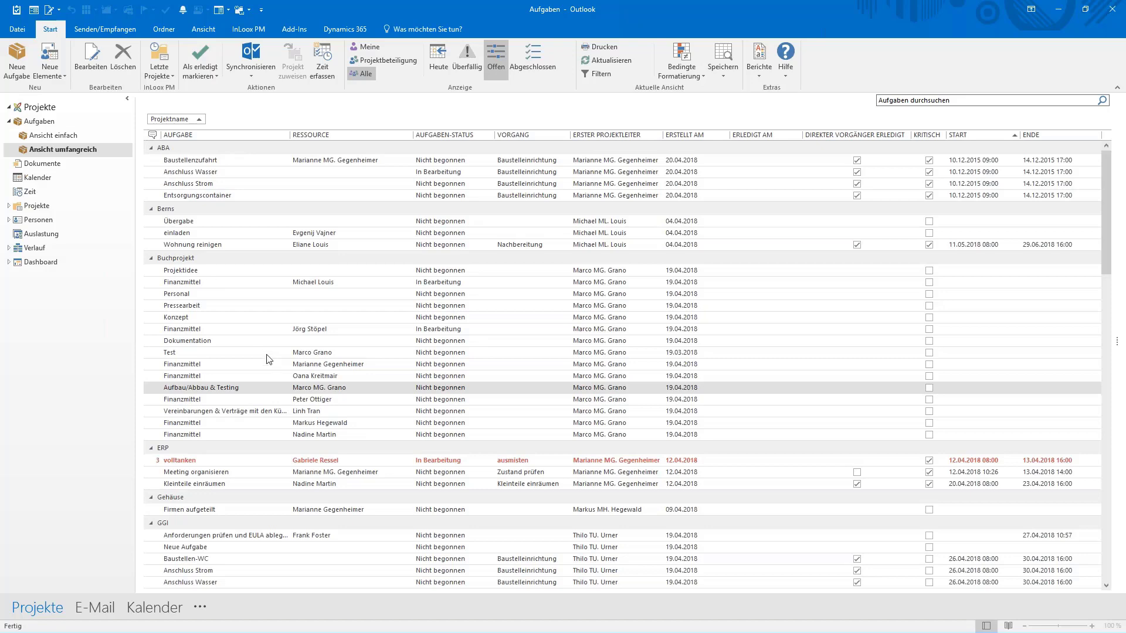
scroll(267, 359, "down", 2)
scroll(270, 369, "down", 12)
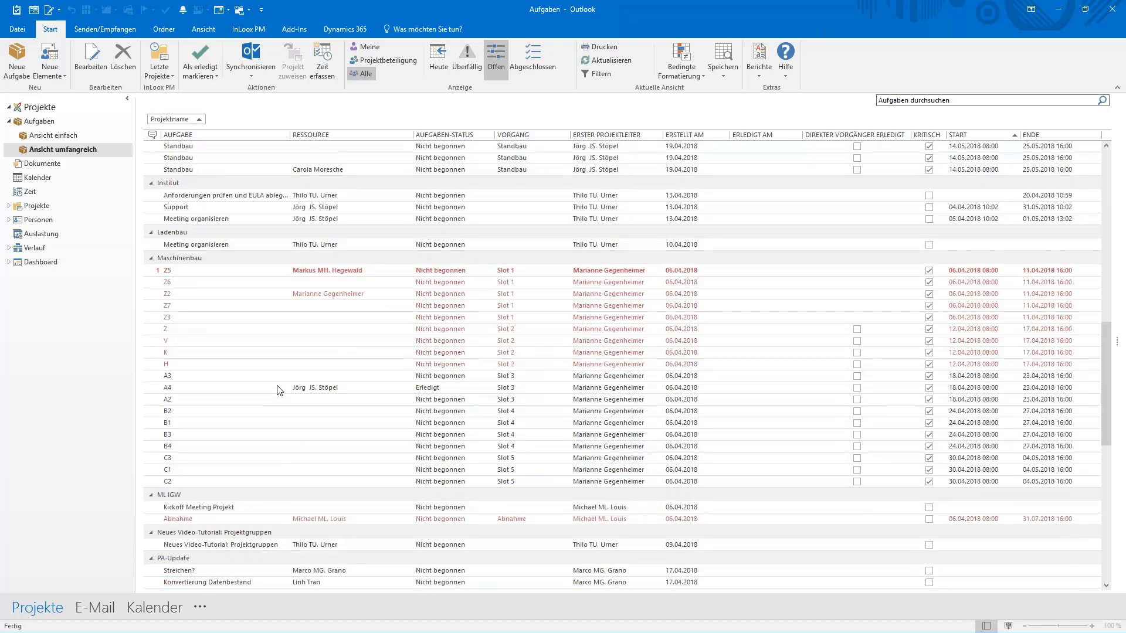
scroll(279, 390, "down", 5)
scroll(266, 469, "down", 8)
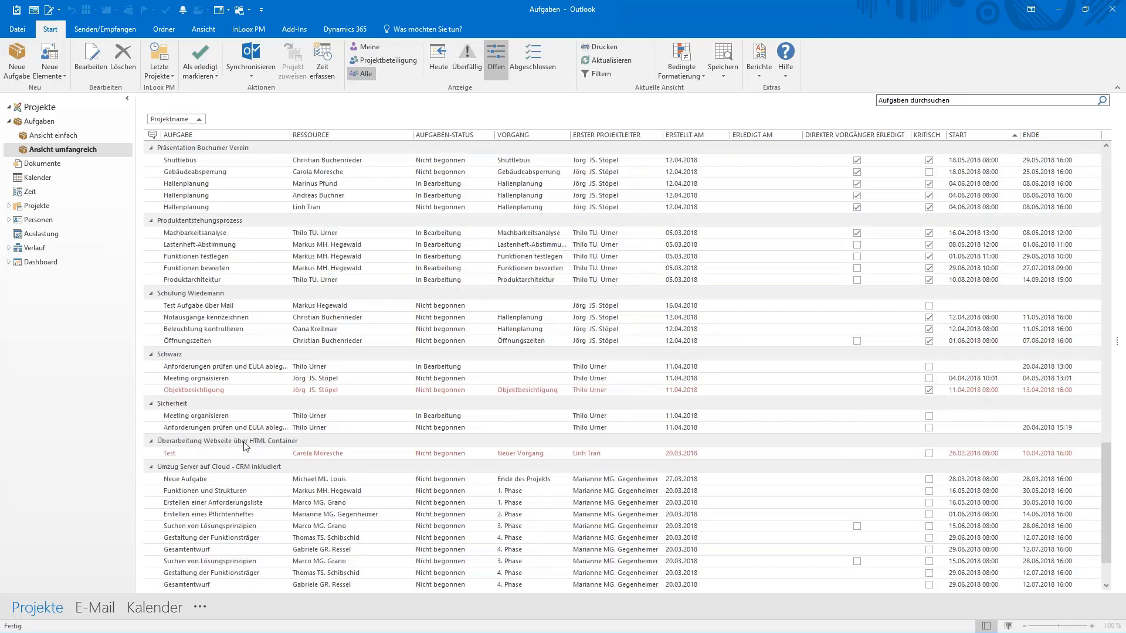
scroll(245, 452, "up", 14)
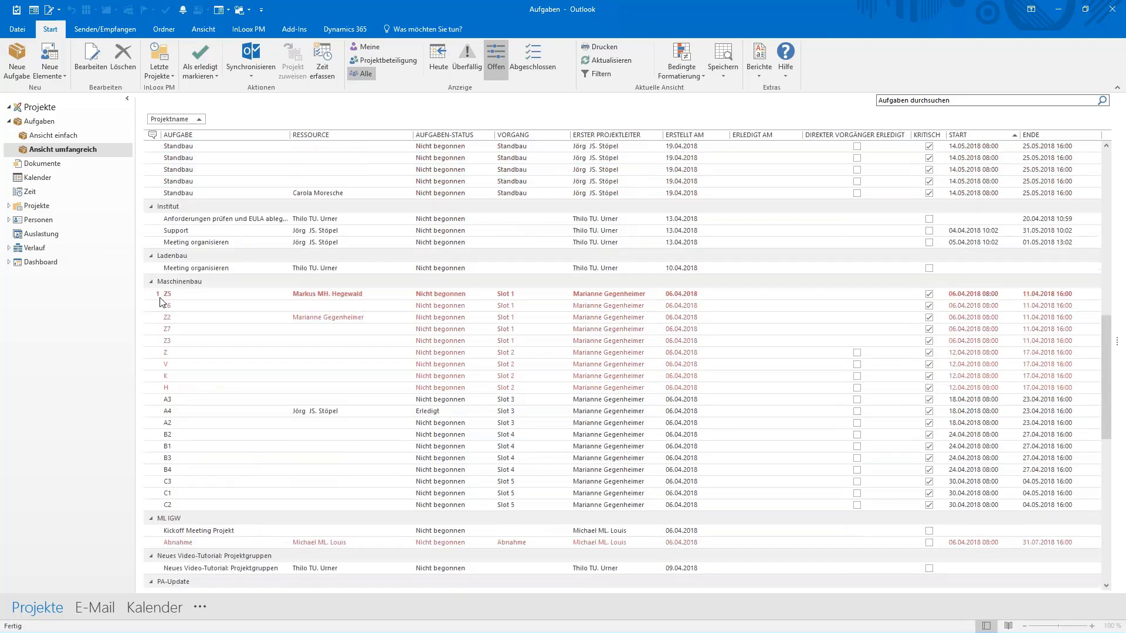
scroll(199, 335, "up", 2)
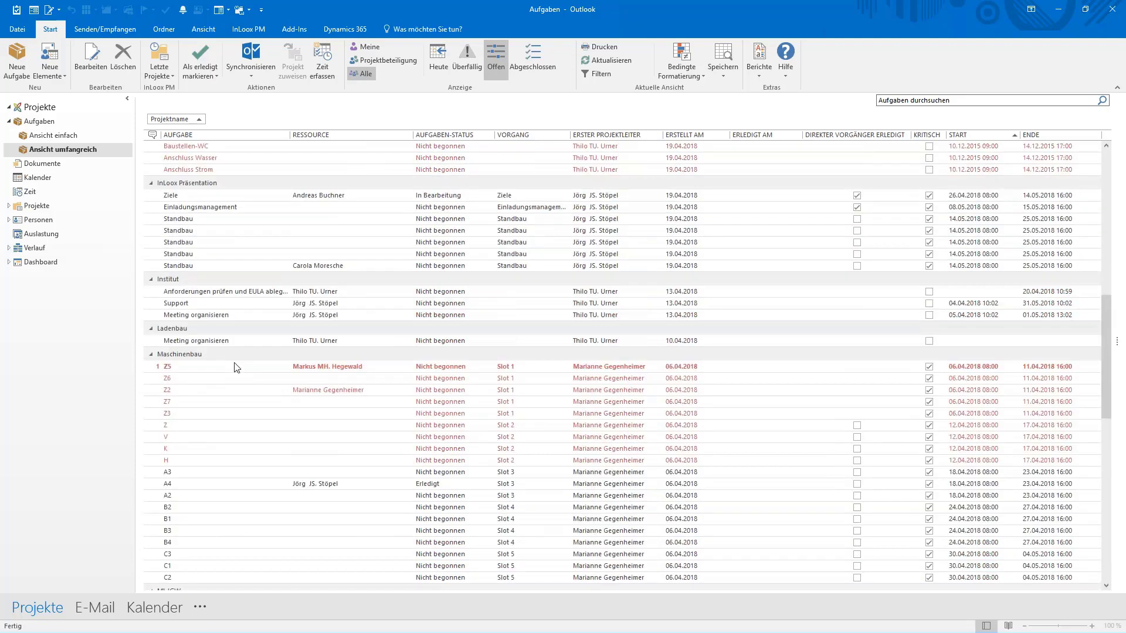
Step: Read the notes on the volltanken task in the ERP project and close the notes
scroll(236, 367, "up", 9)
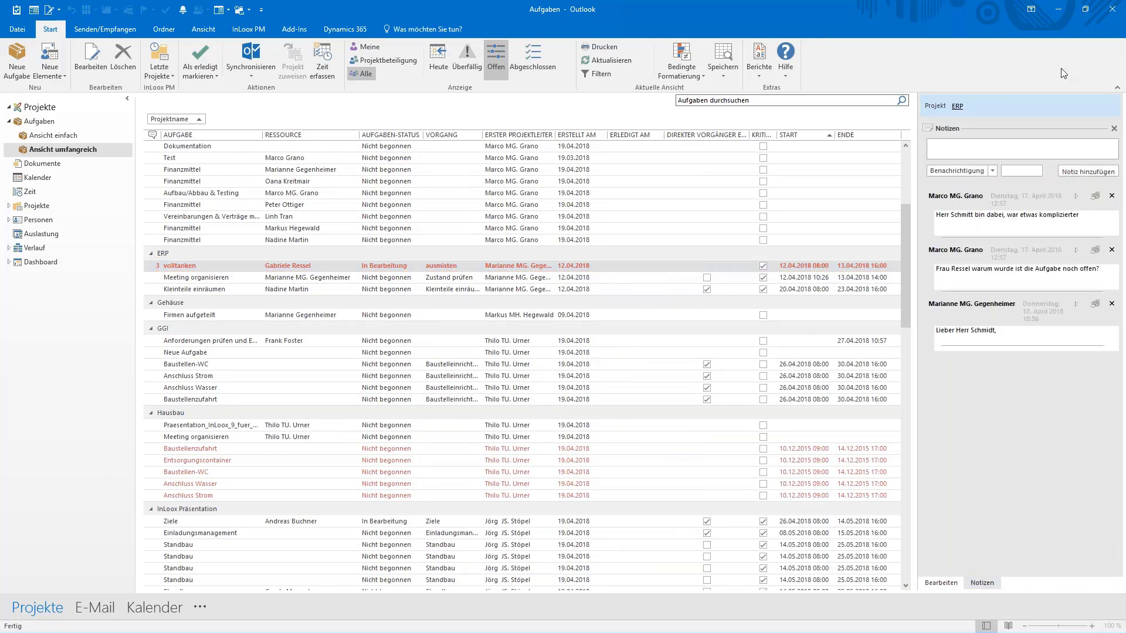
left_click(1114, 128)
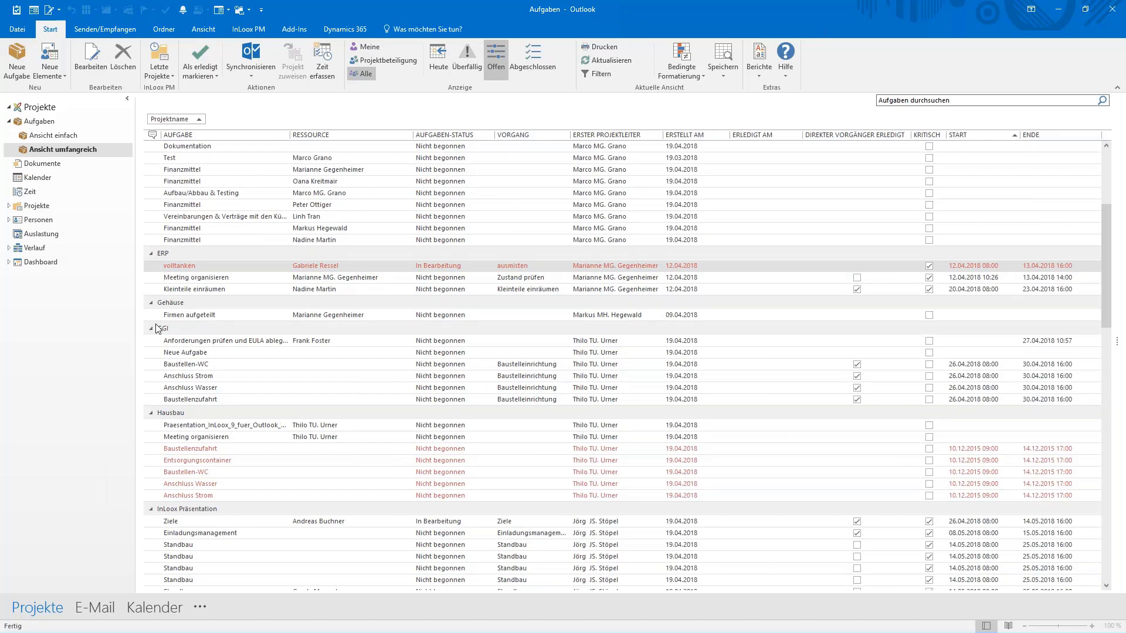
left_click(232, 266)
Step: Switch the list back to the own (Meine) open tasks and open the details of Maschinenbau task A4
left_click(364, 47)
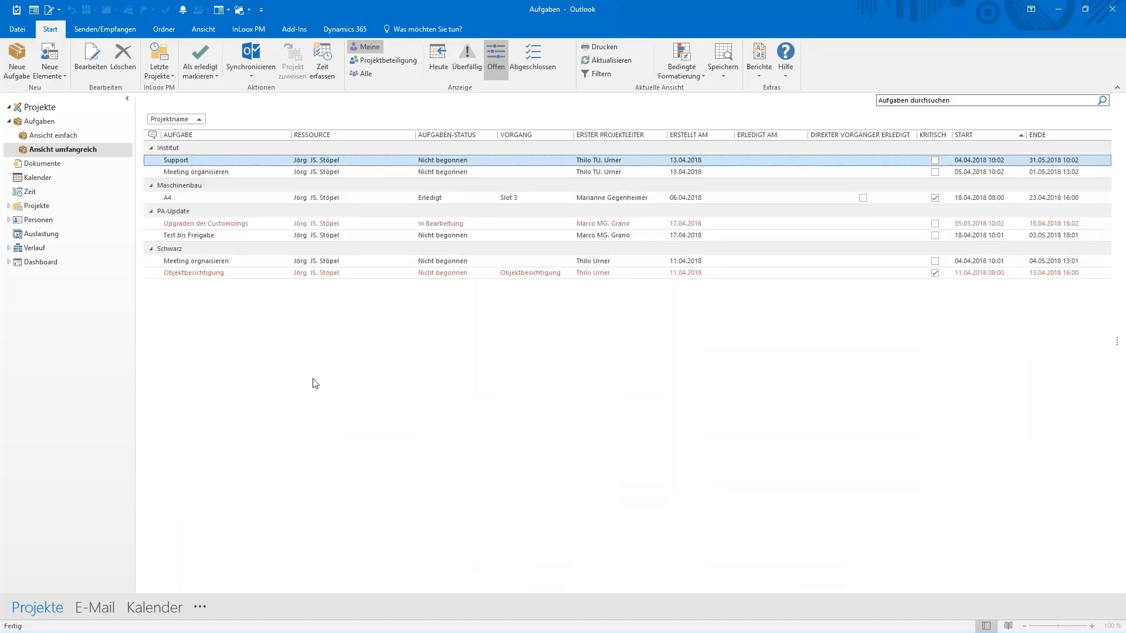
left_click(364, 198)
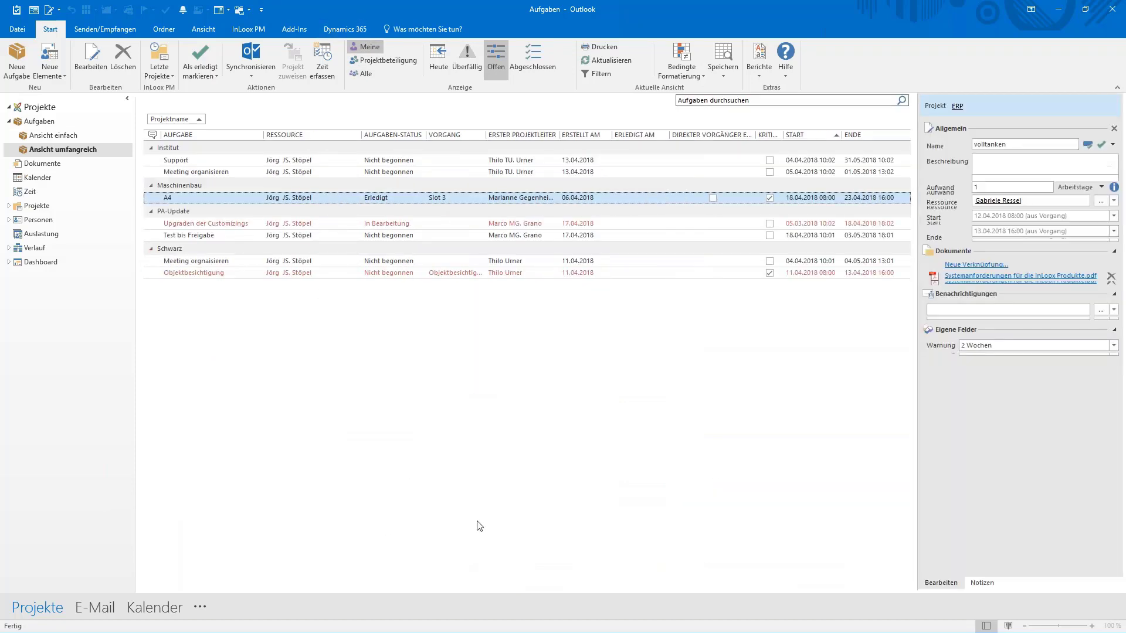